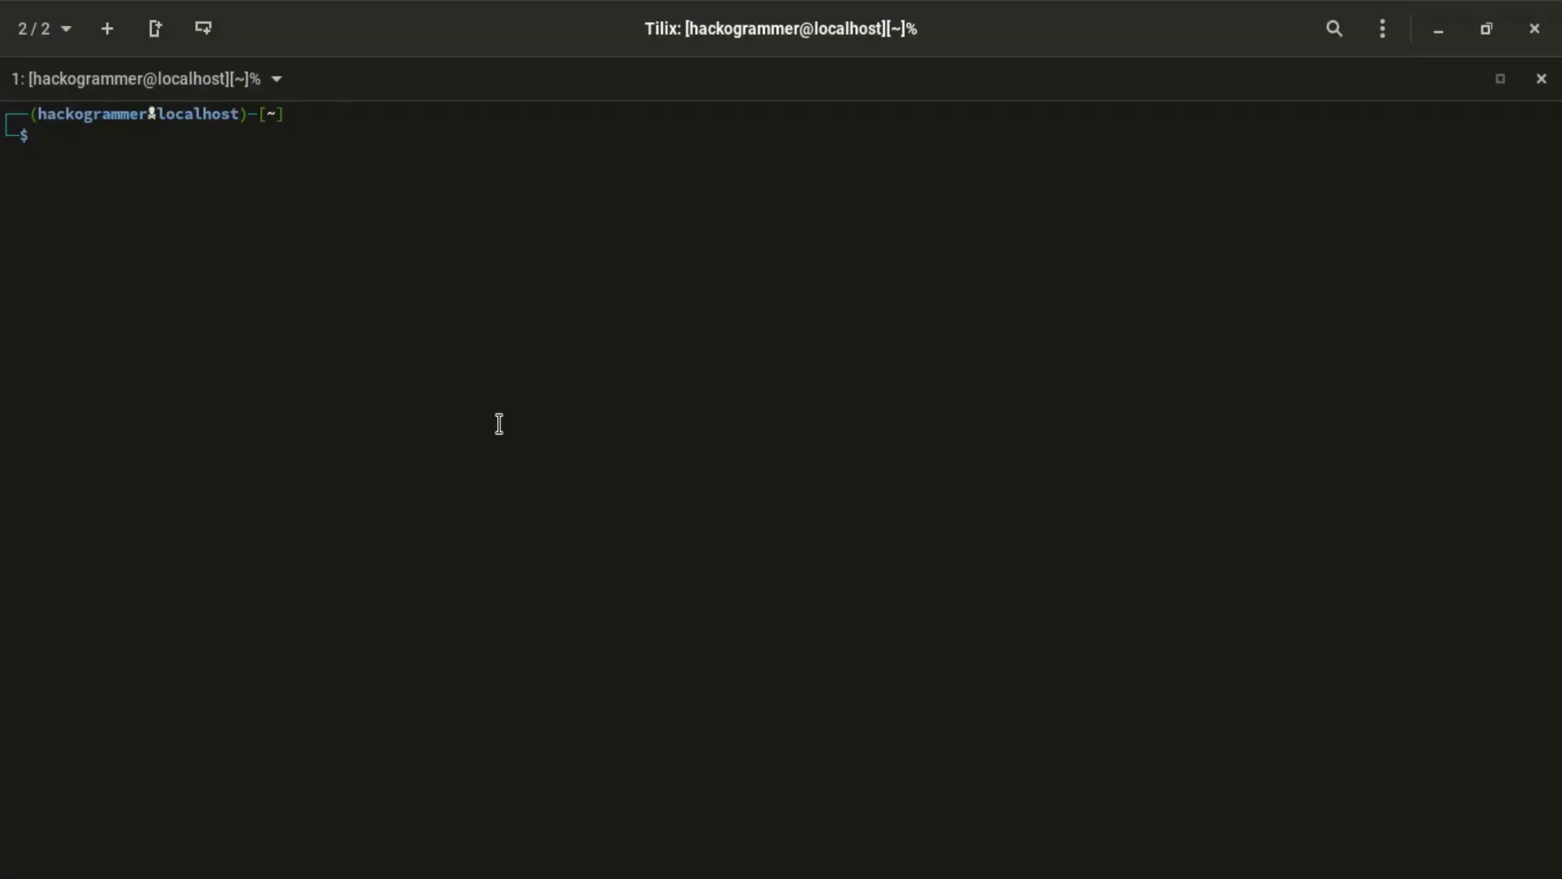
Write the note "if you are using Ubuntu you can use their package manager like this" at the prompt, then erase it
type("if you ")
type("are using u")
type("Ubuntu you can")
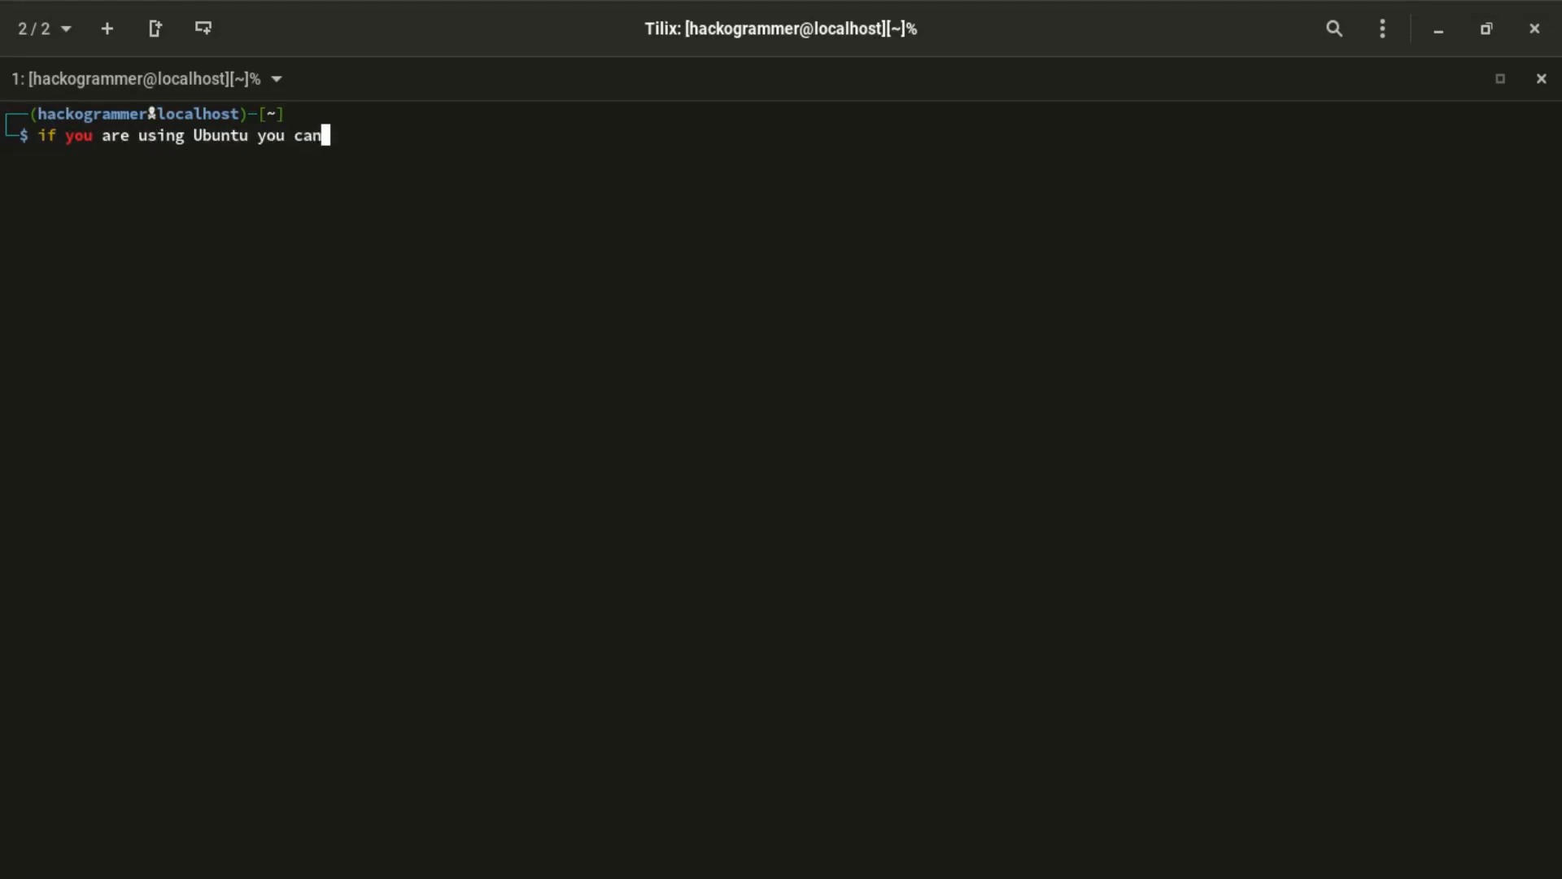
type(" use their package m")
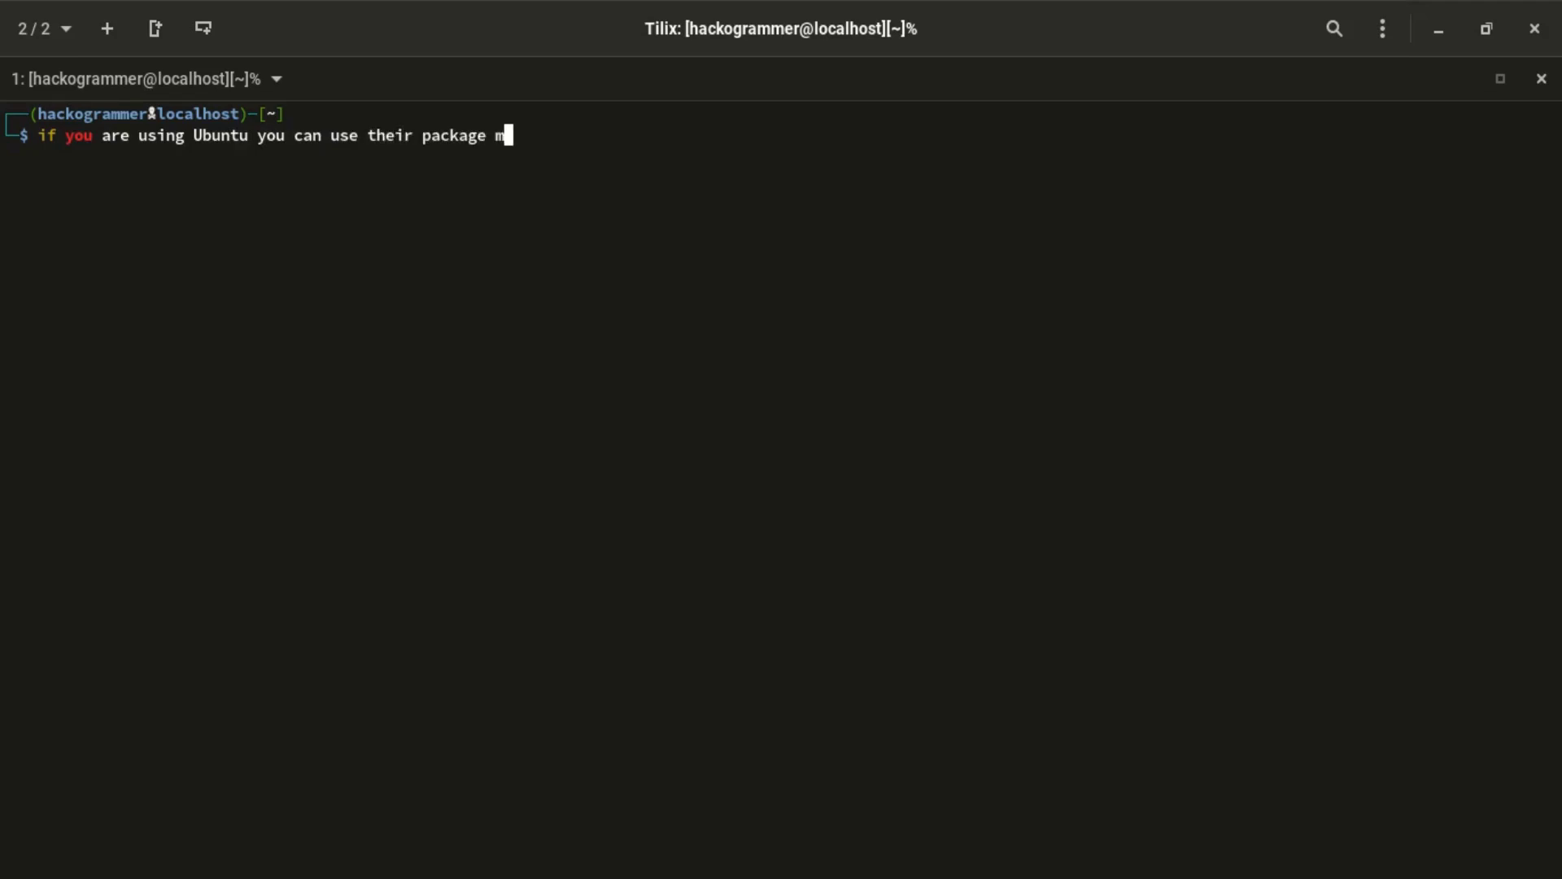
type("anager like this")
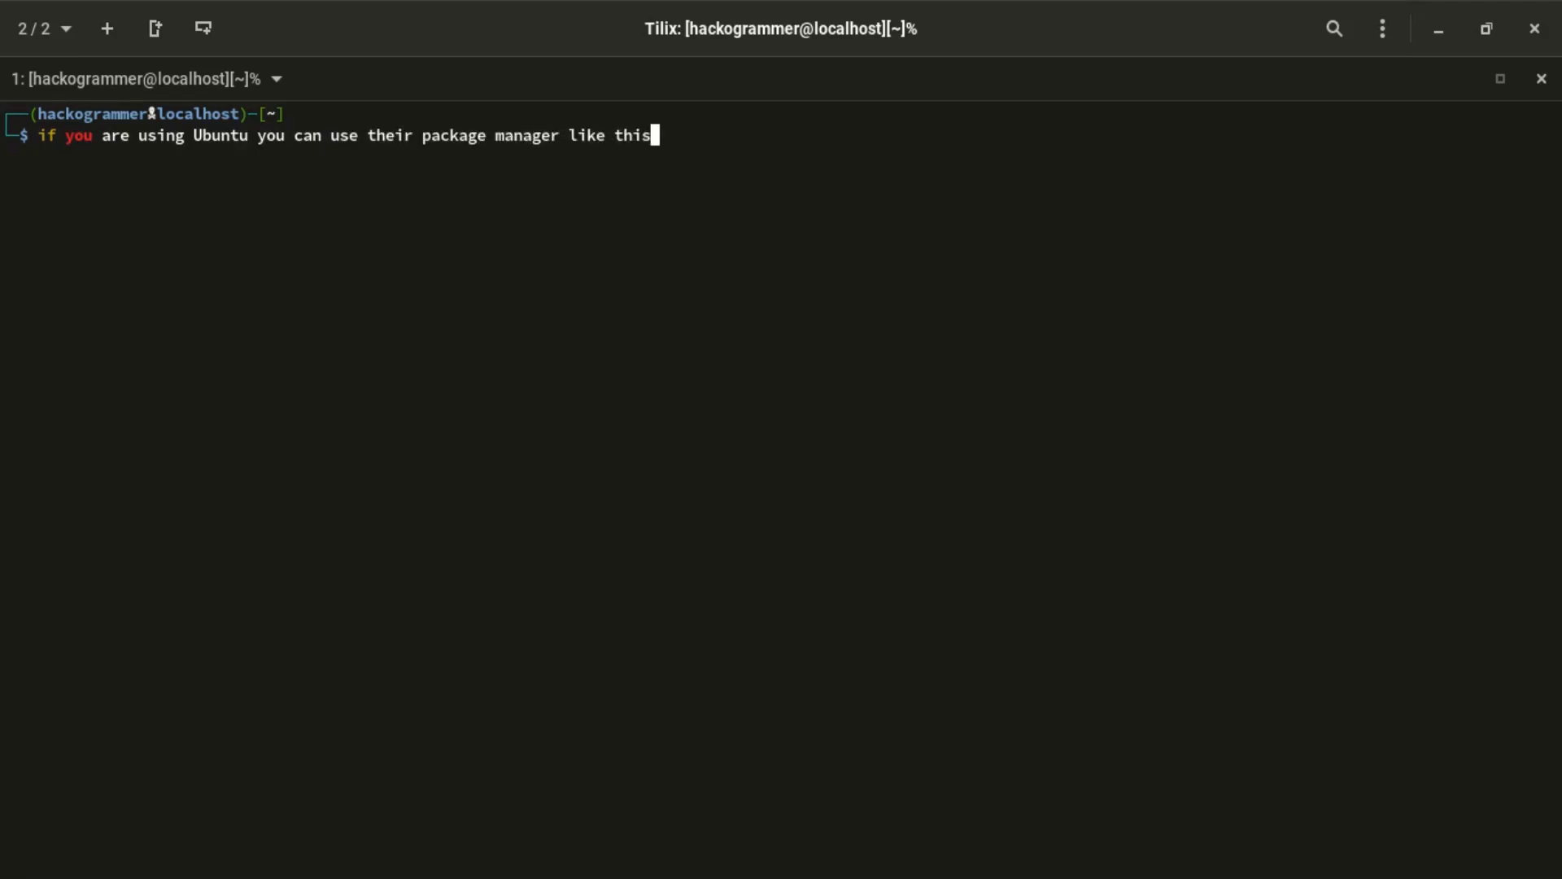
key("ctrl+u")
Enter the VLC installation command for Ubuntu, "sudo apt install vlc", at the prompt without running it
type("sudo ap")
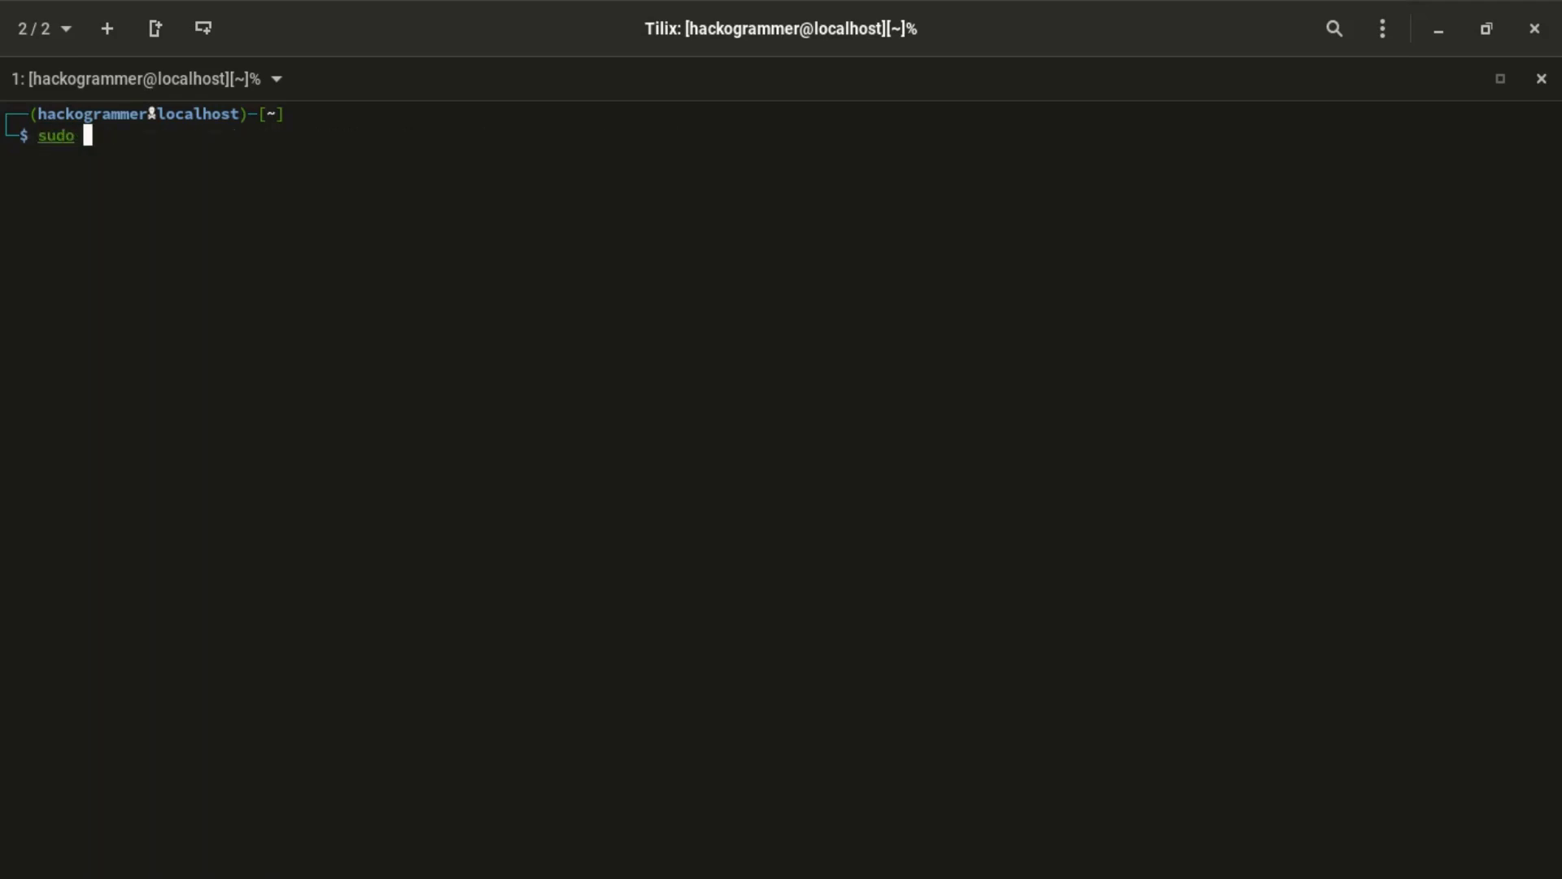
type("t install vlc")
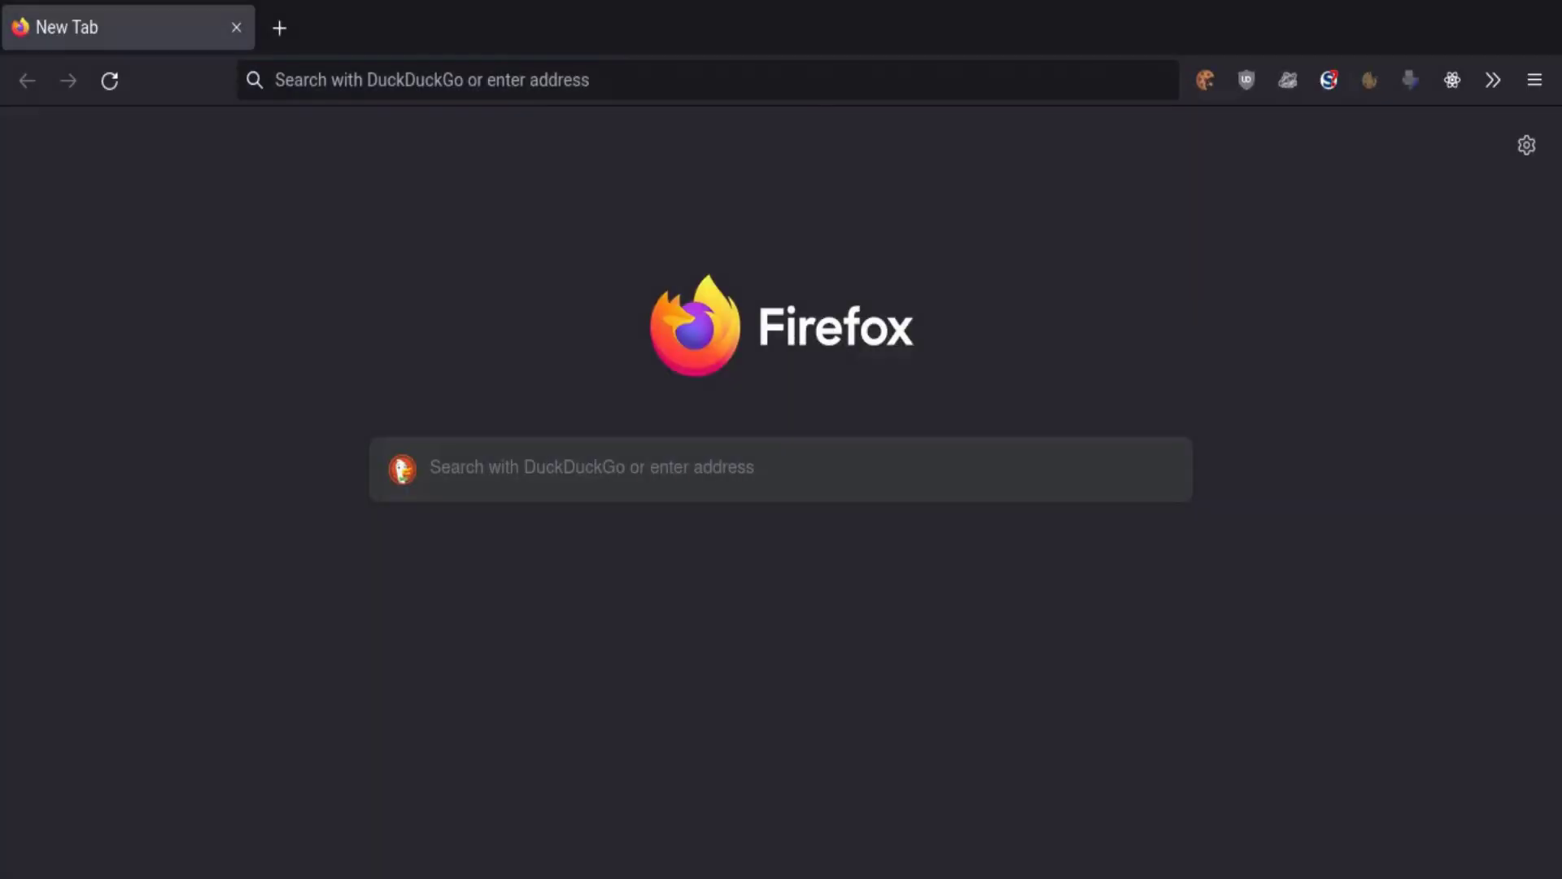
Load the website hackogramming.blogspot.com in Firefox
key("ctrl+l")
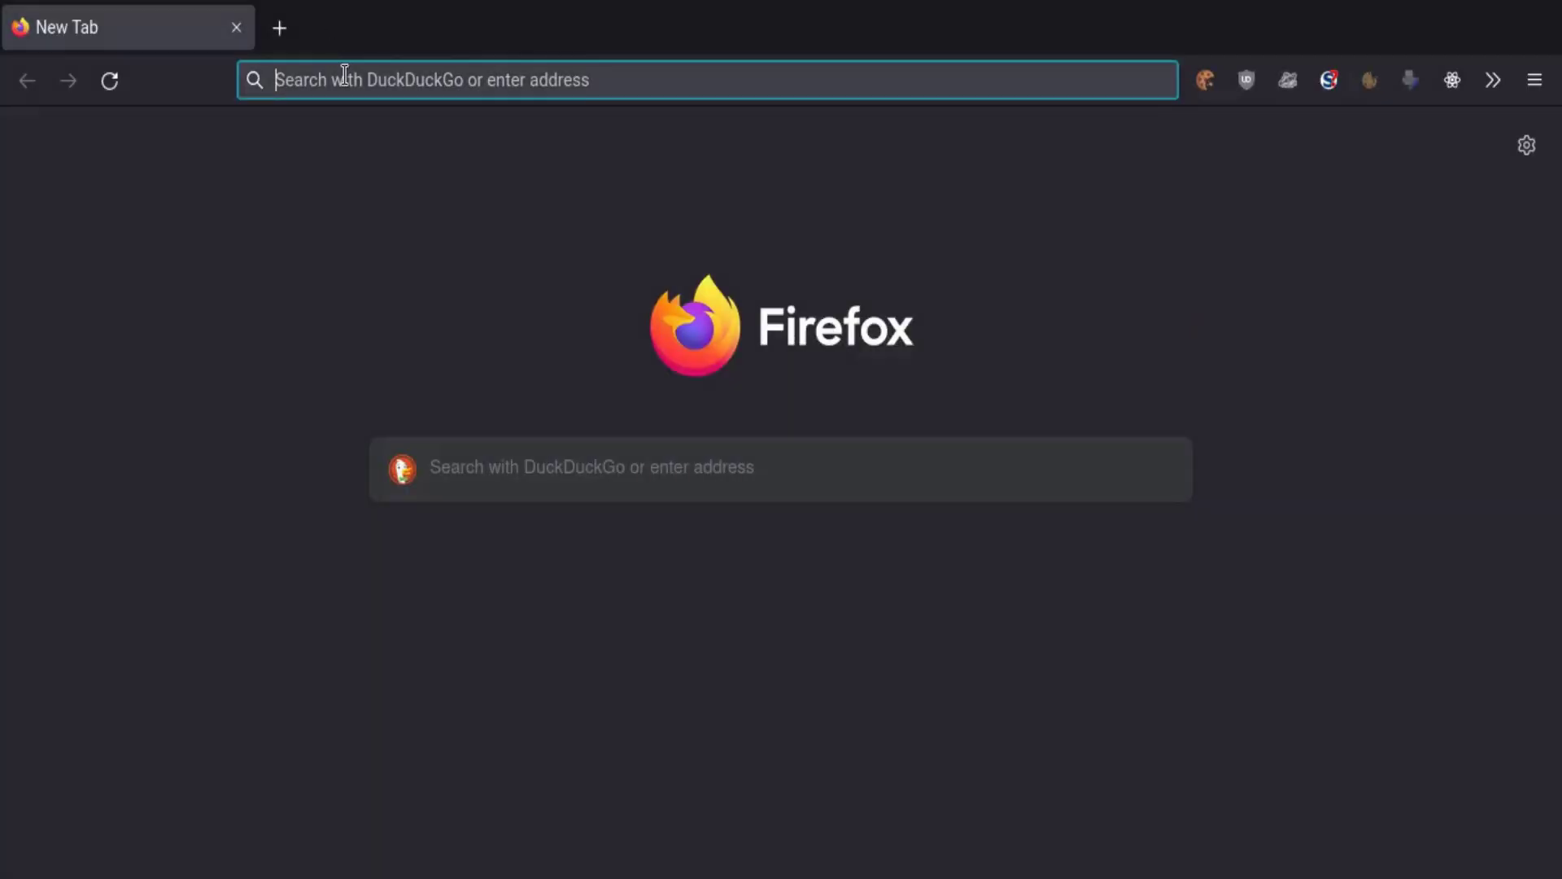
type("hacko")
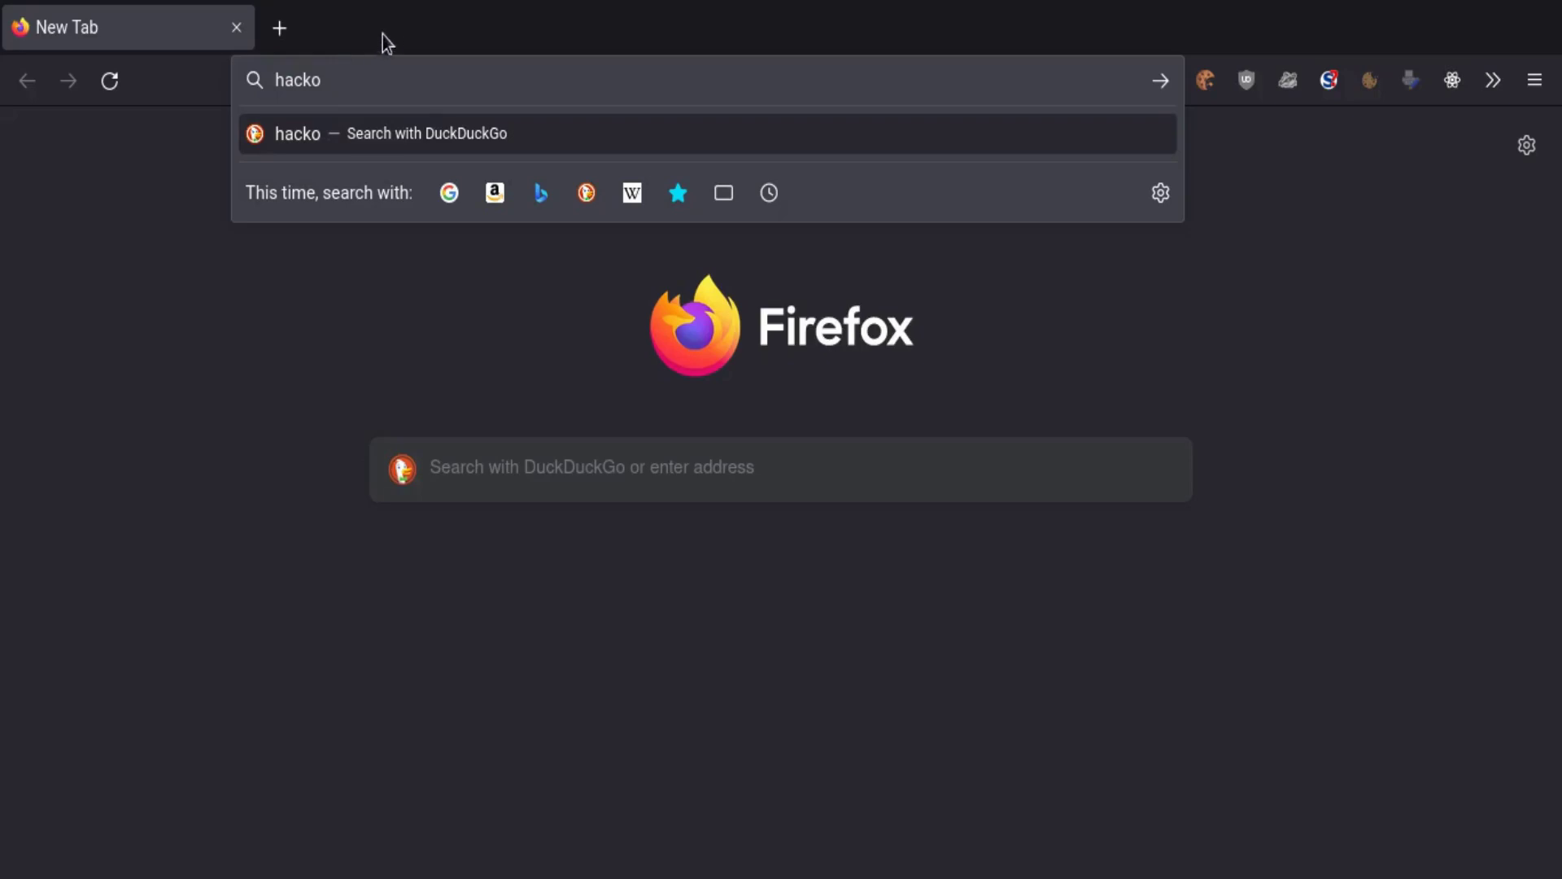
type("gramming")
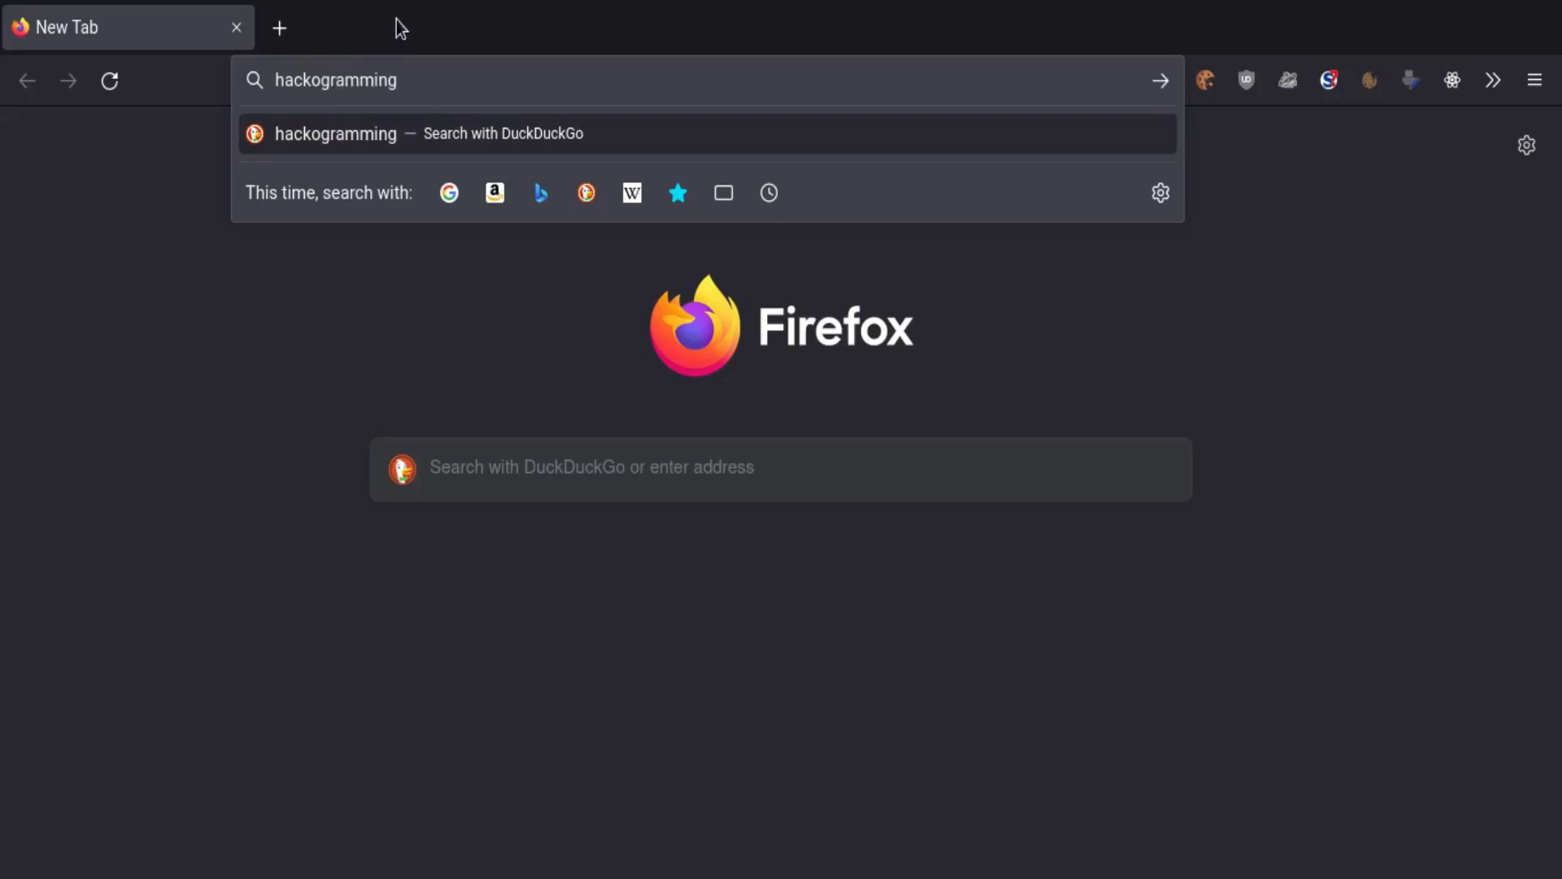
type(".blogspot")
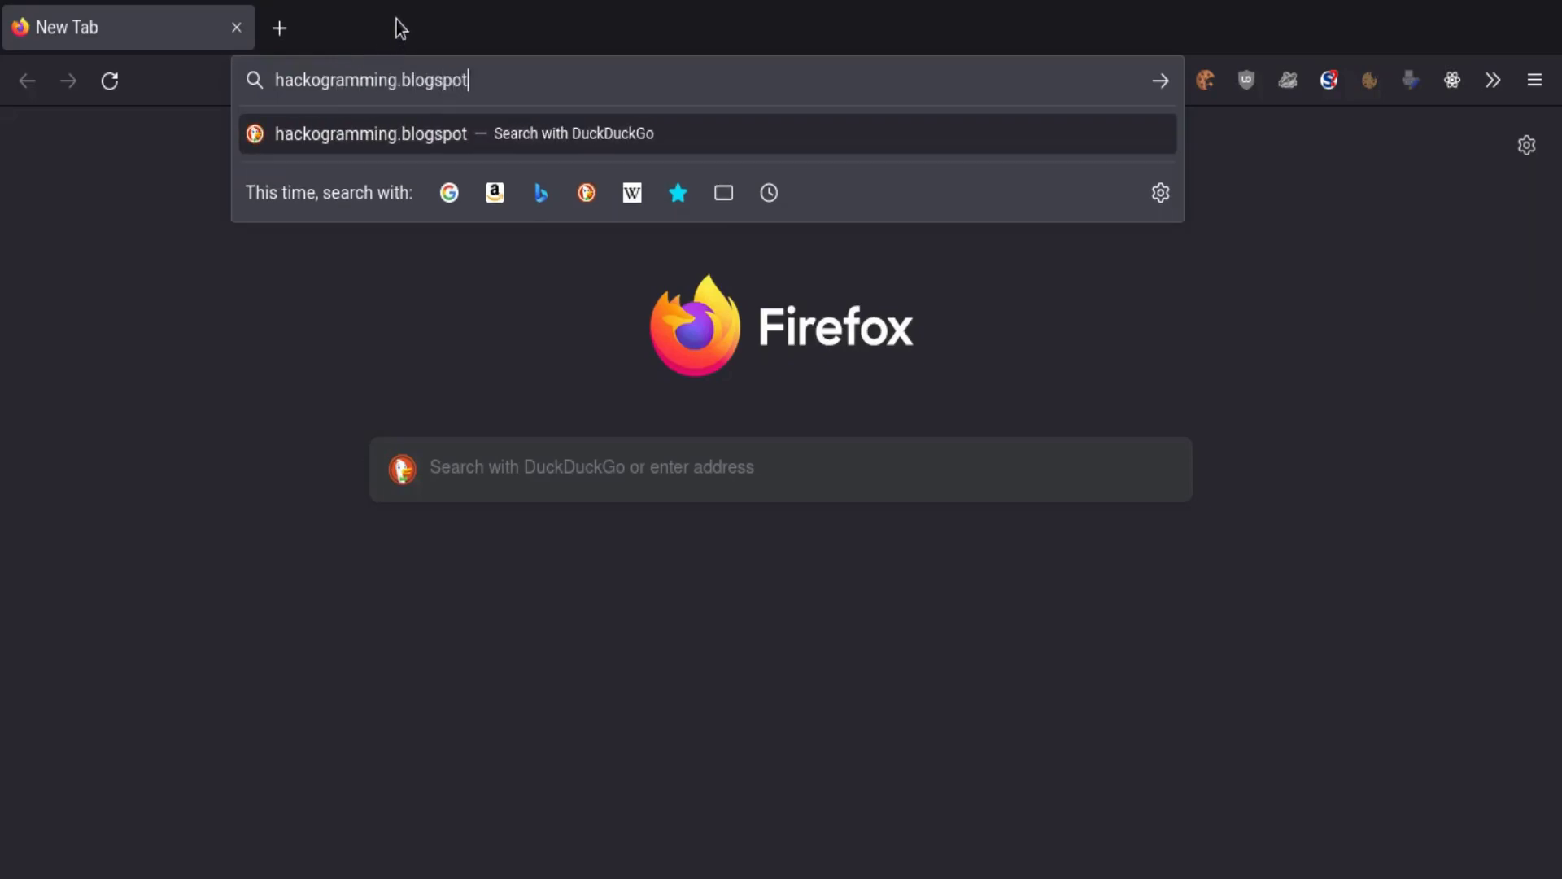
type(".com")
key("Return")
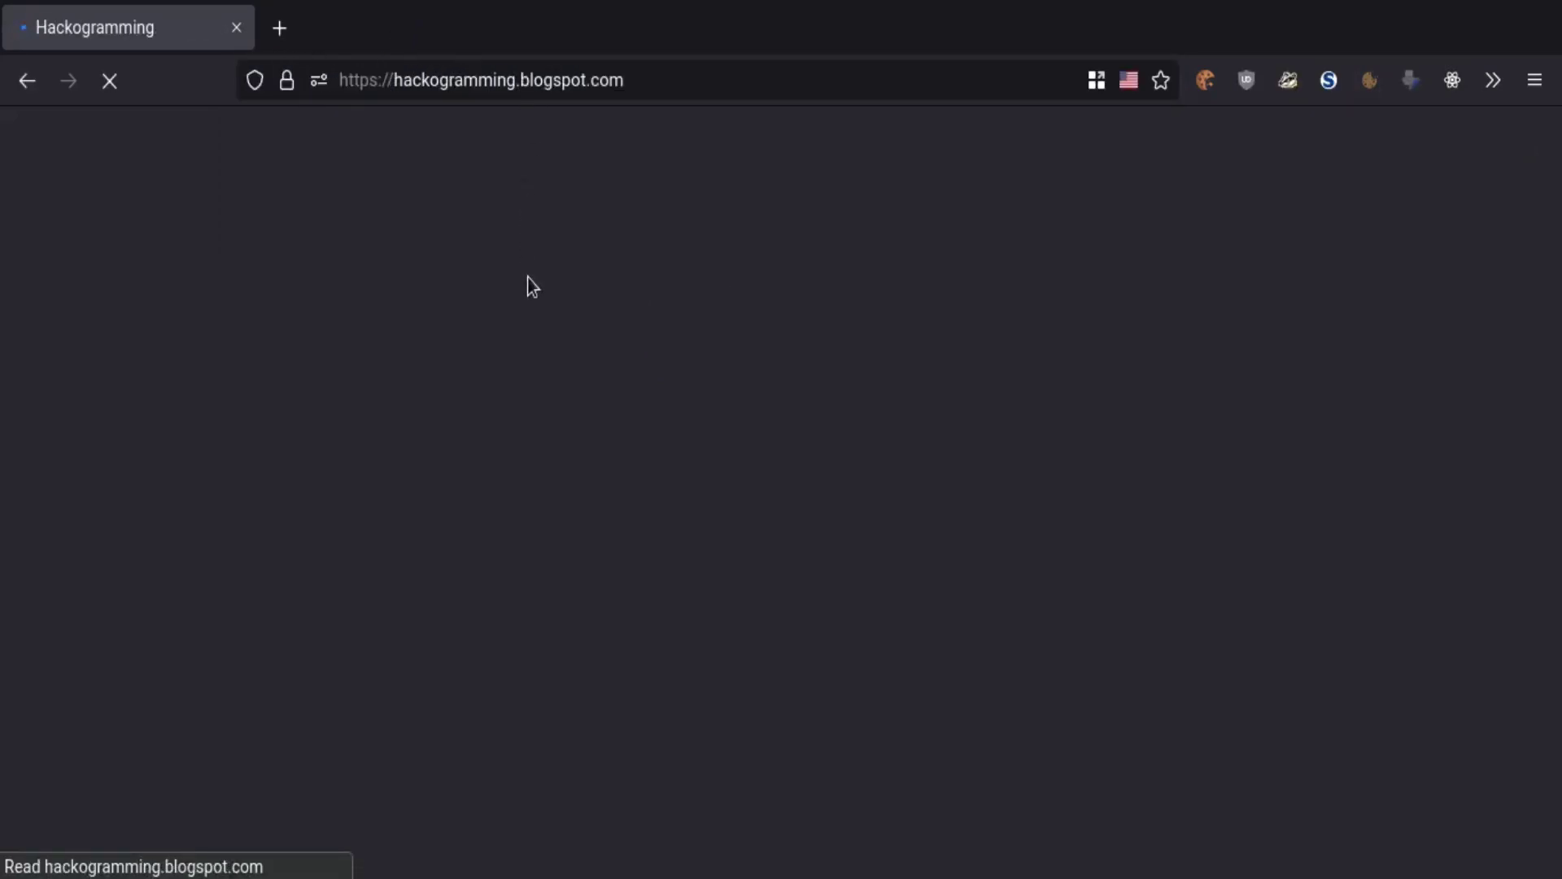
Open the article "Install VLC on ArchLinux the right way" and look through its installation commands and AUR error fixes
scroll(599, 352, "down", 3)
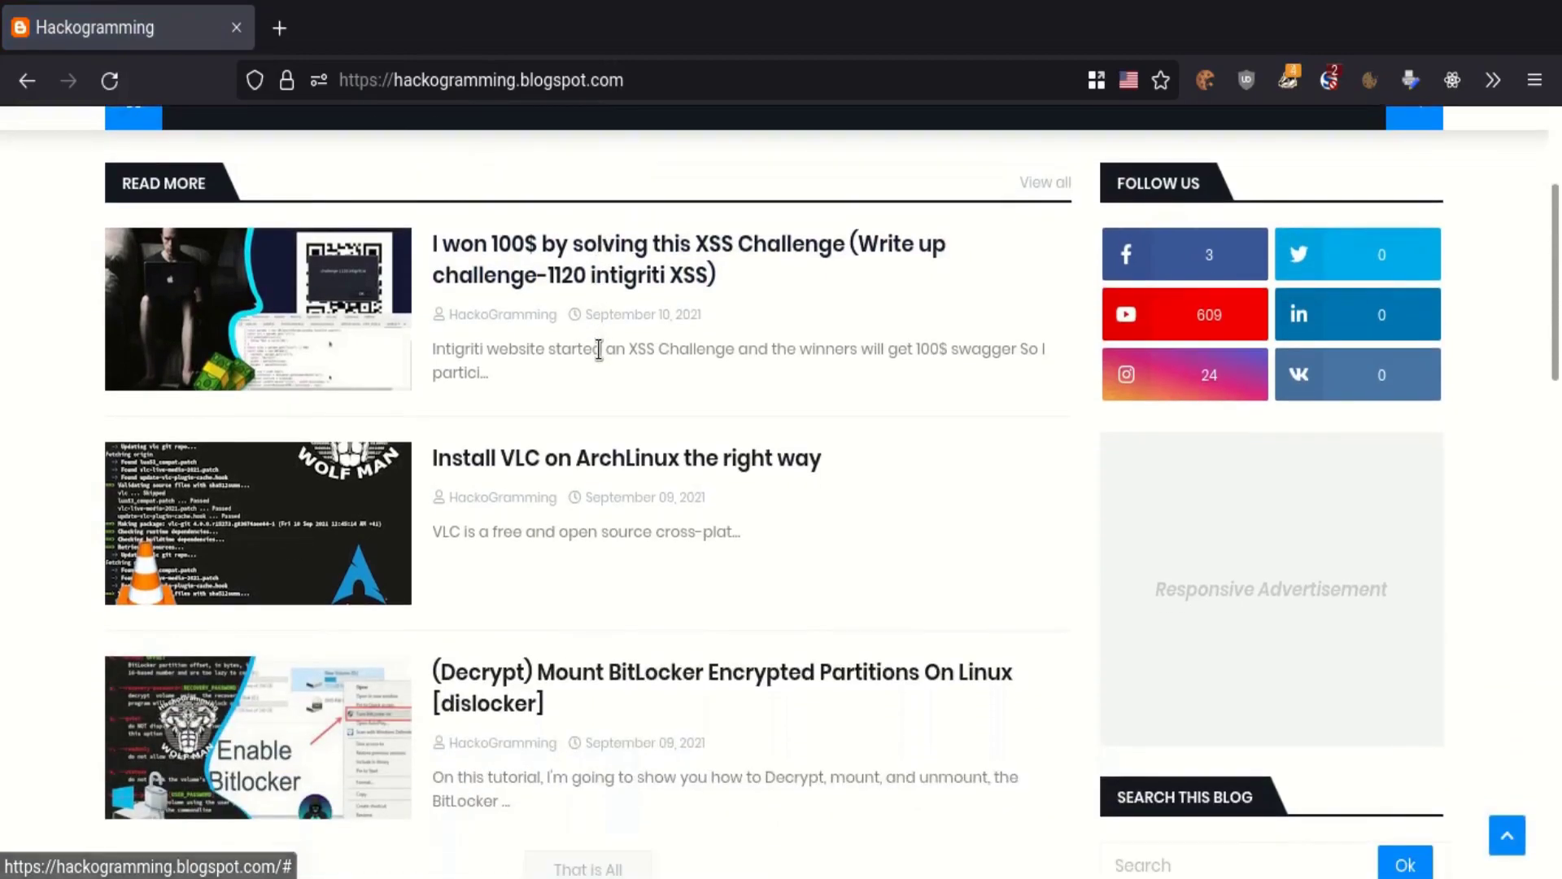
scroll(600, 350, "down", 1)
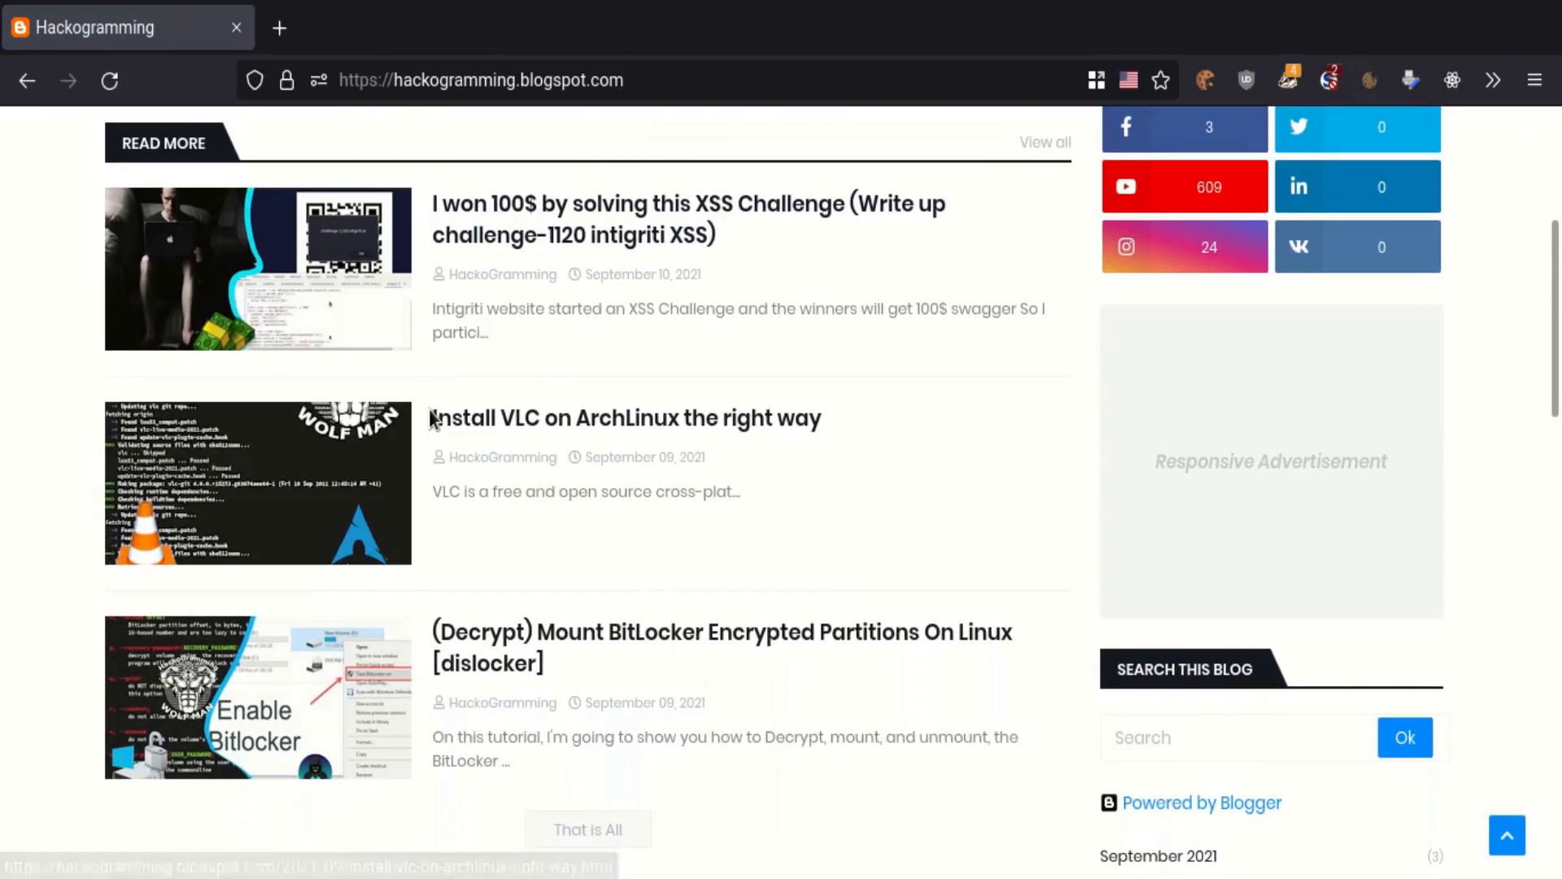
left_click_drag(433, 419, 830, 421)
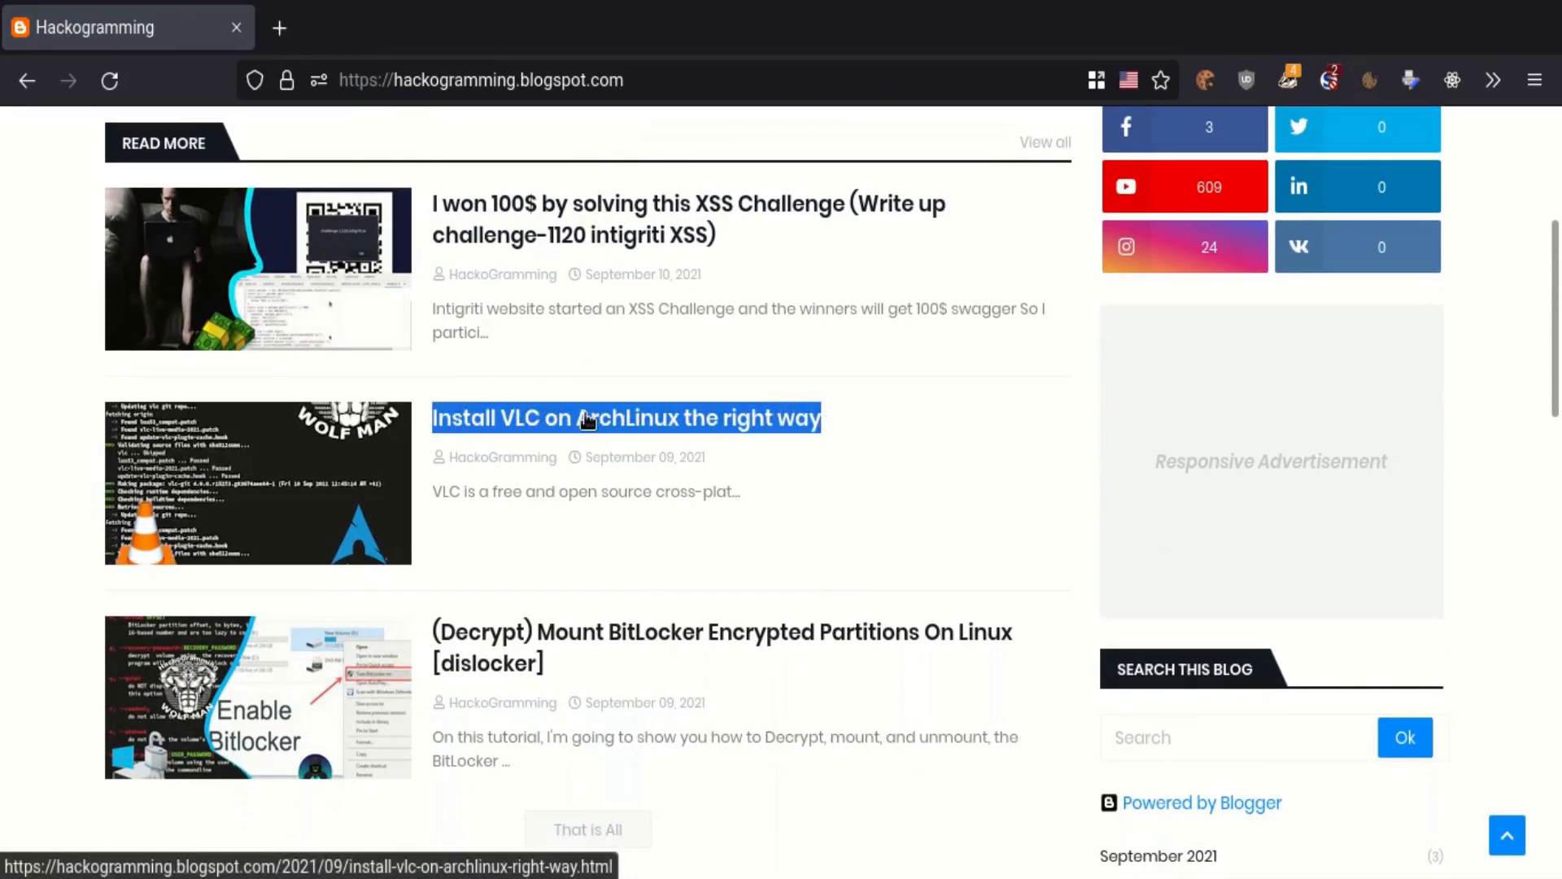
left_click(626, 430)
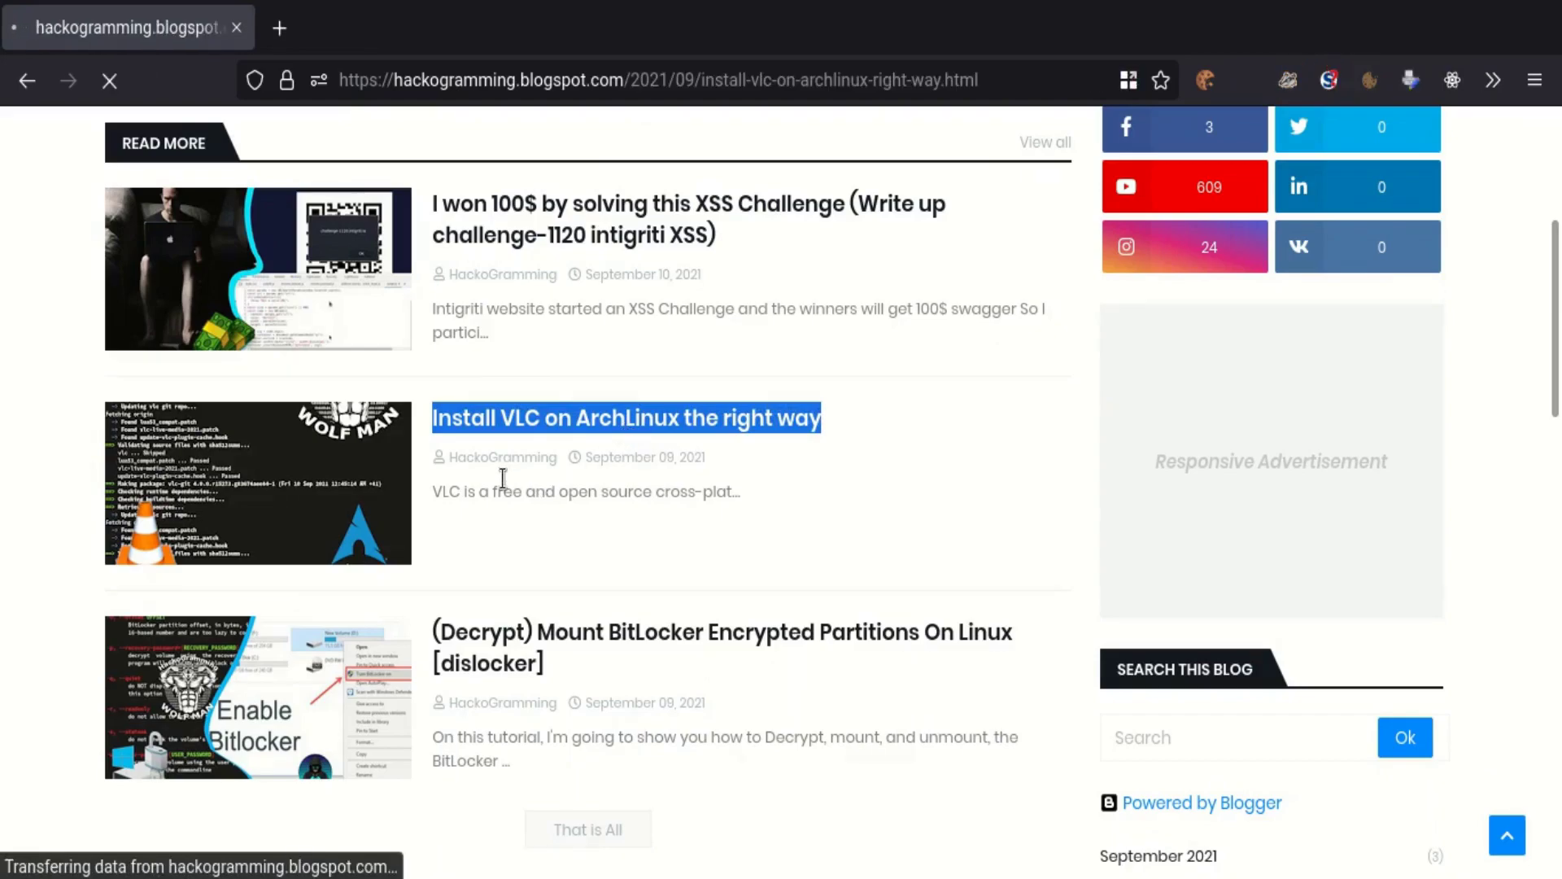
scroll(529, 448, "down", 8)
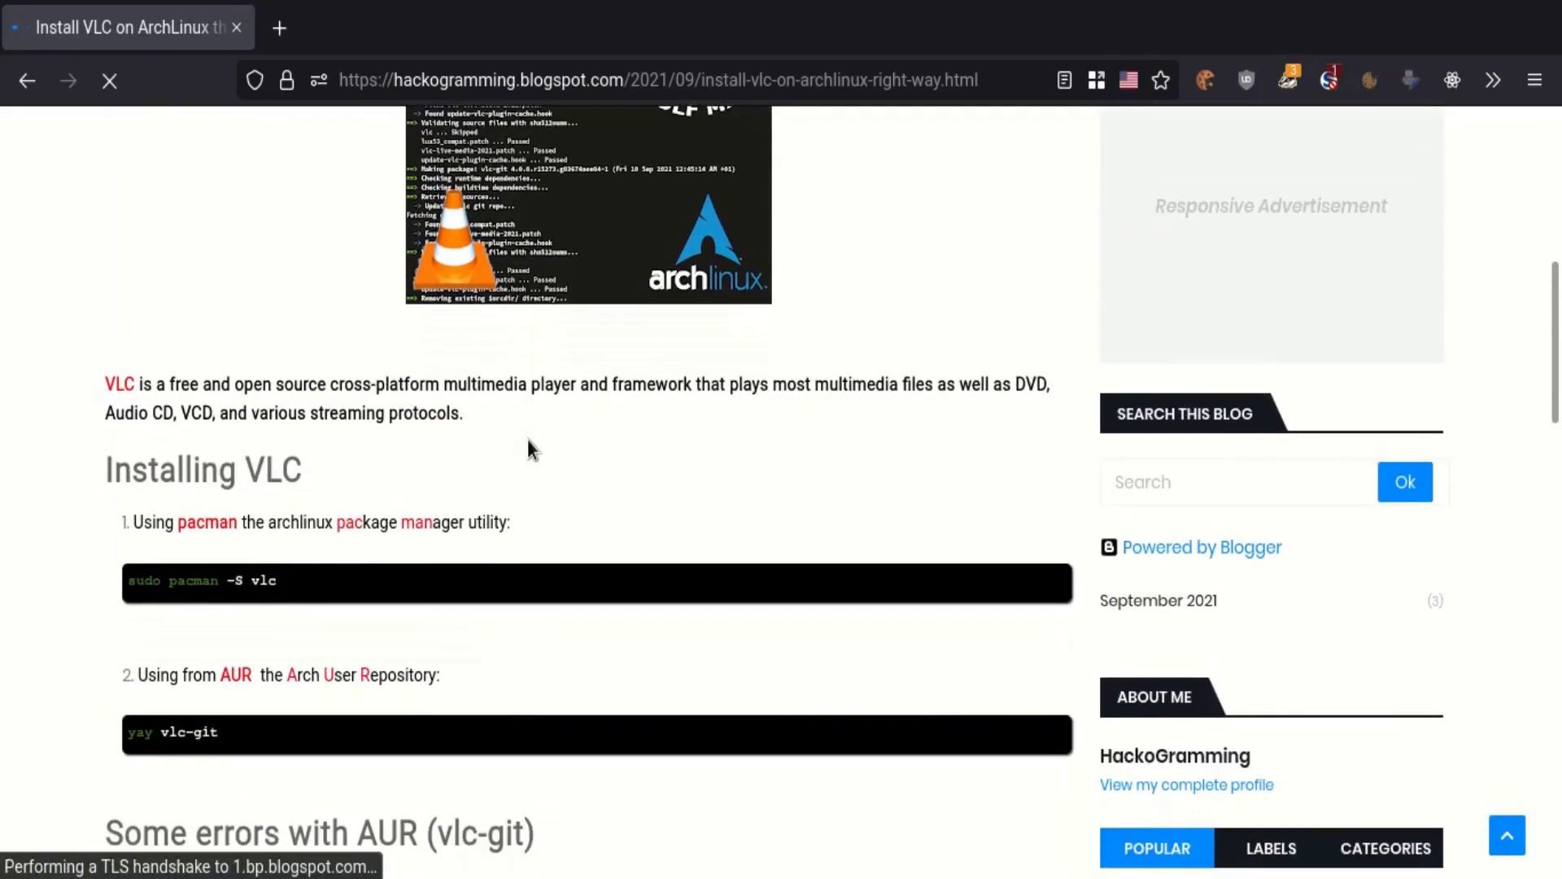
scroll(450, 431, "down", 8)
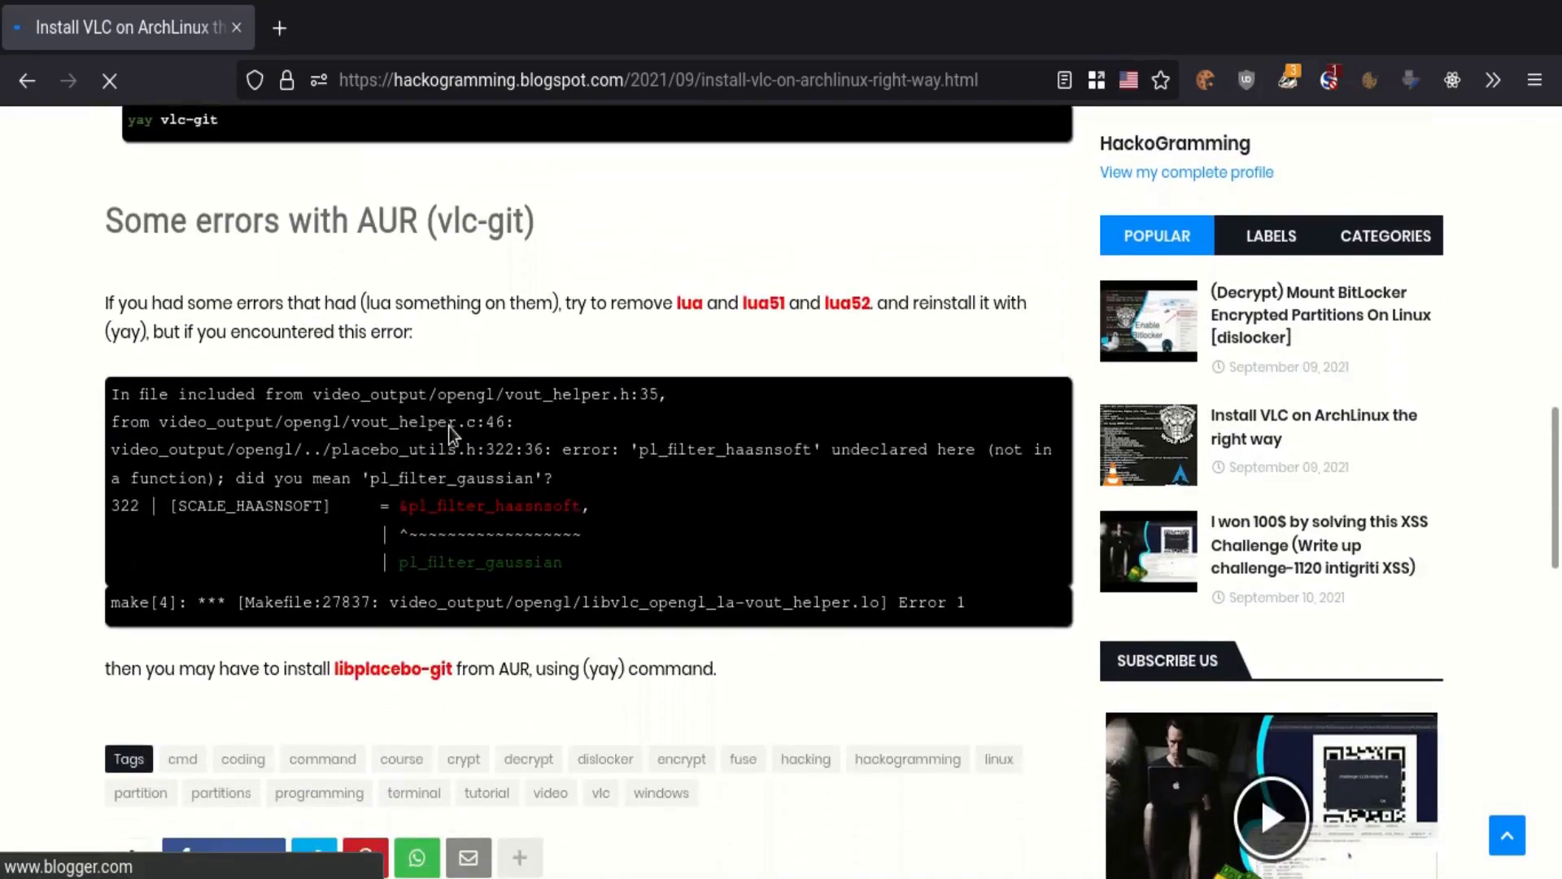
scroll(398, 417, "up", 17)
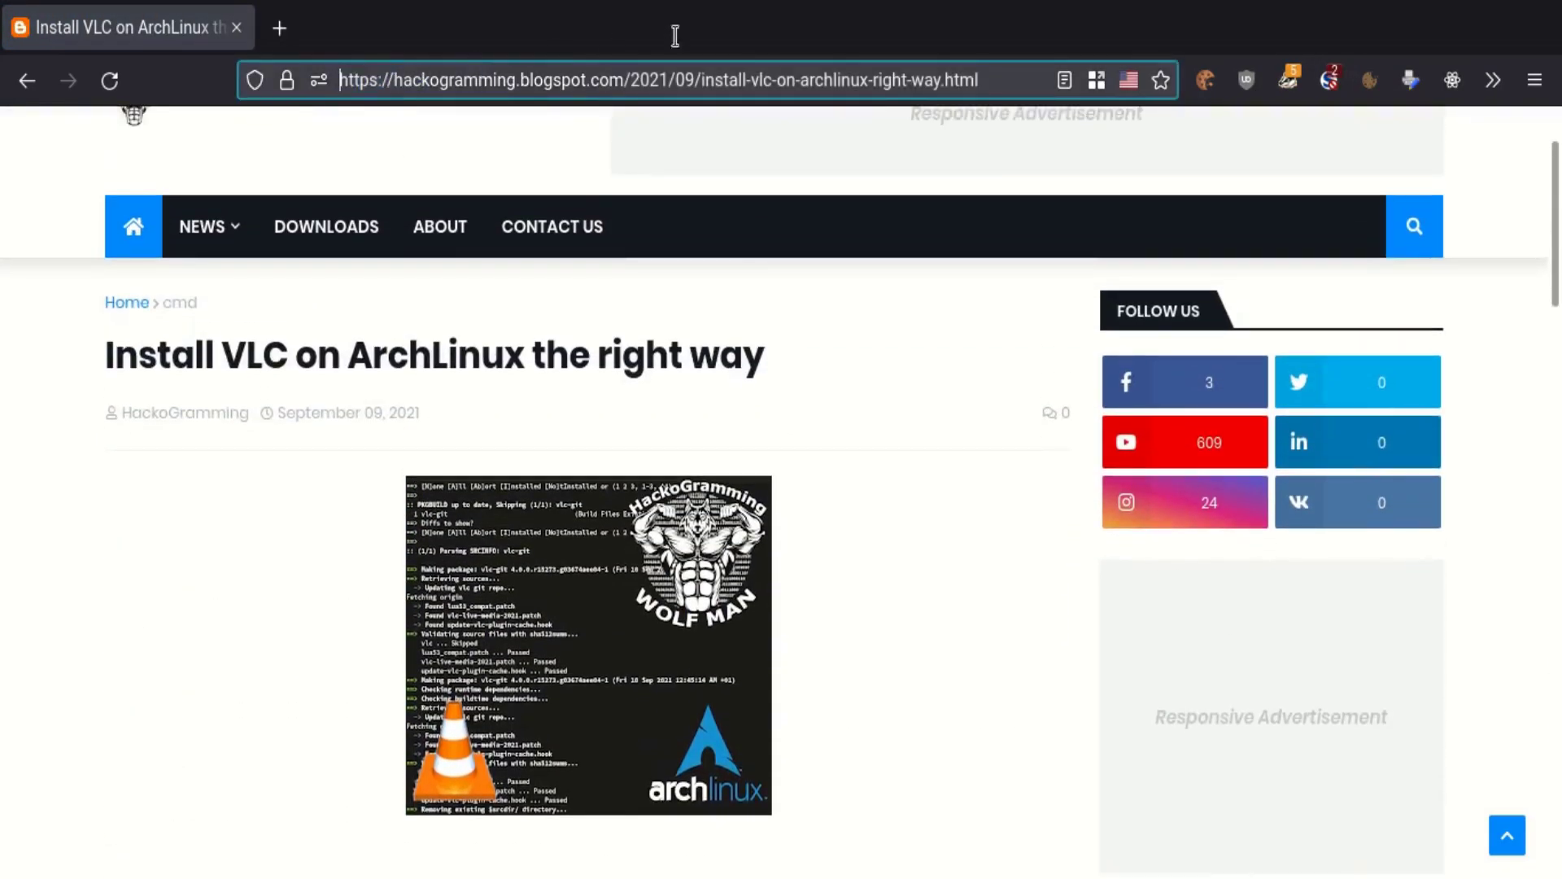
left_click(967, 79)
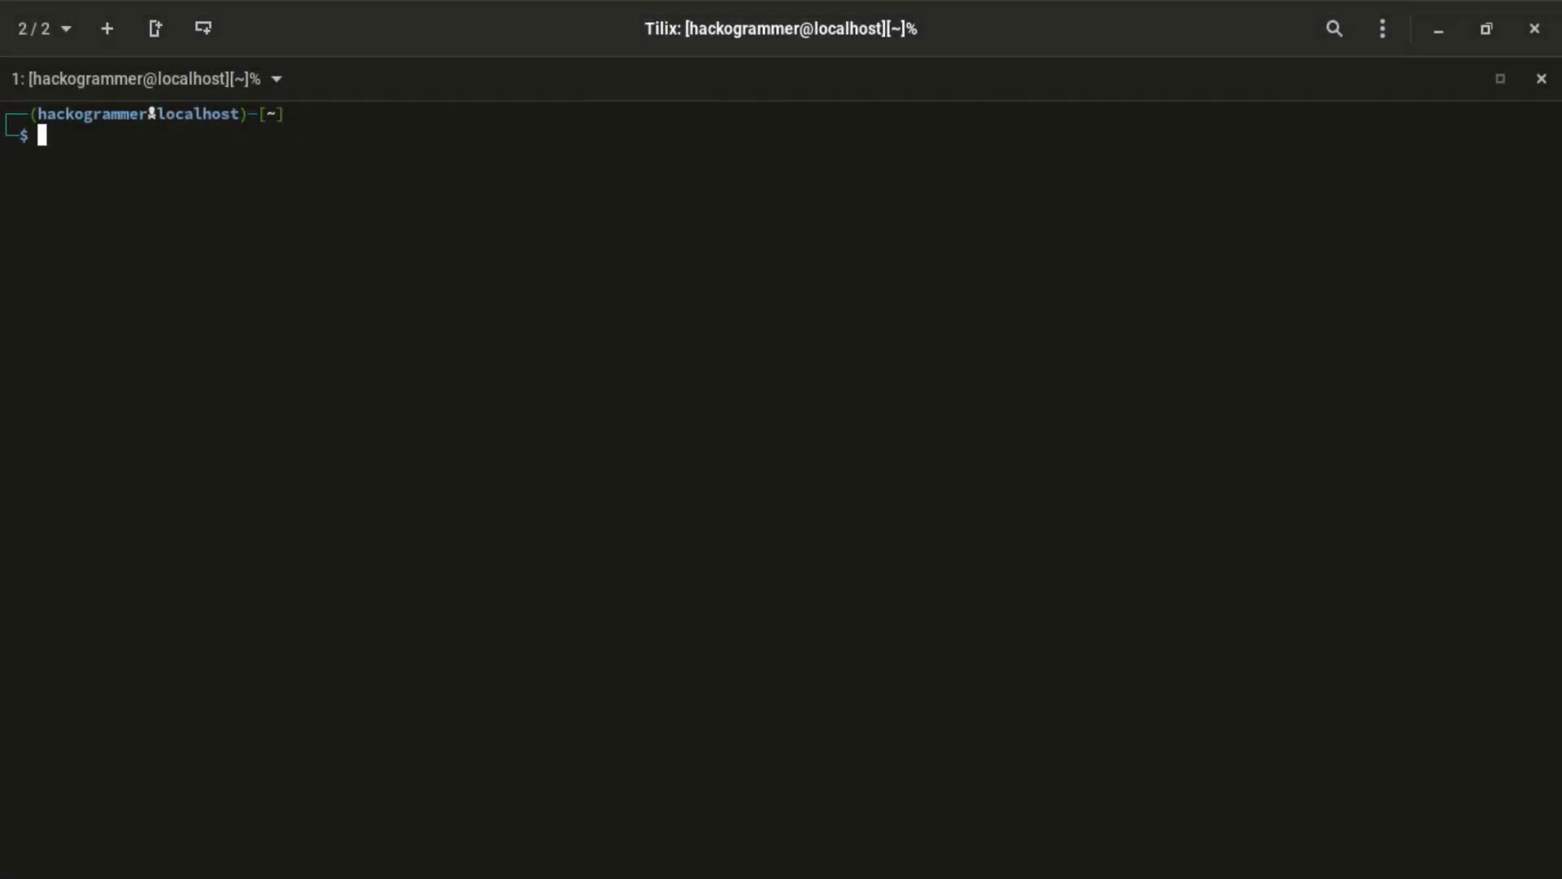
Run "streamlink --help" in the Tilix terminal and review the usage text from its beginning, including the positional arguments
type("streamlink --hel")
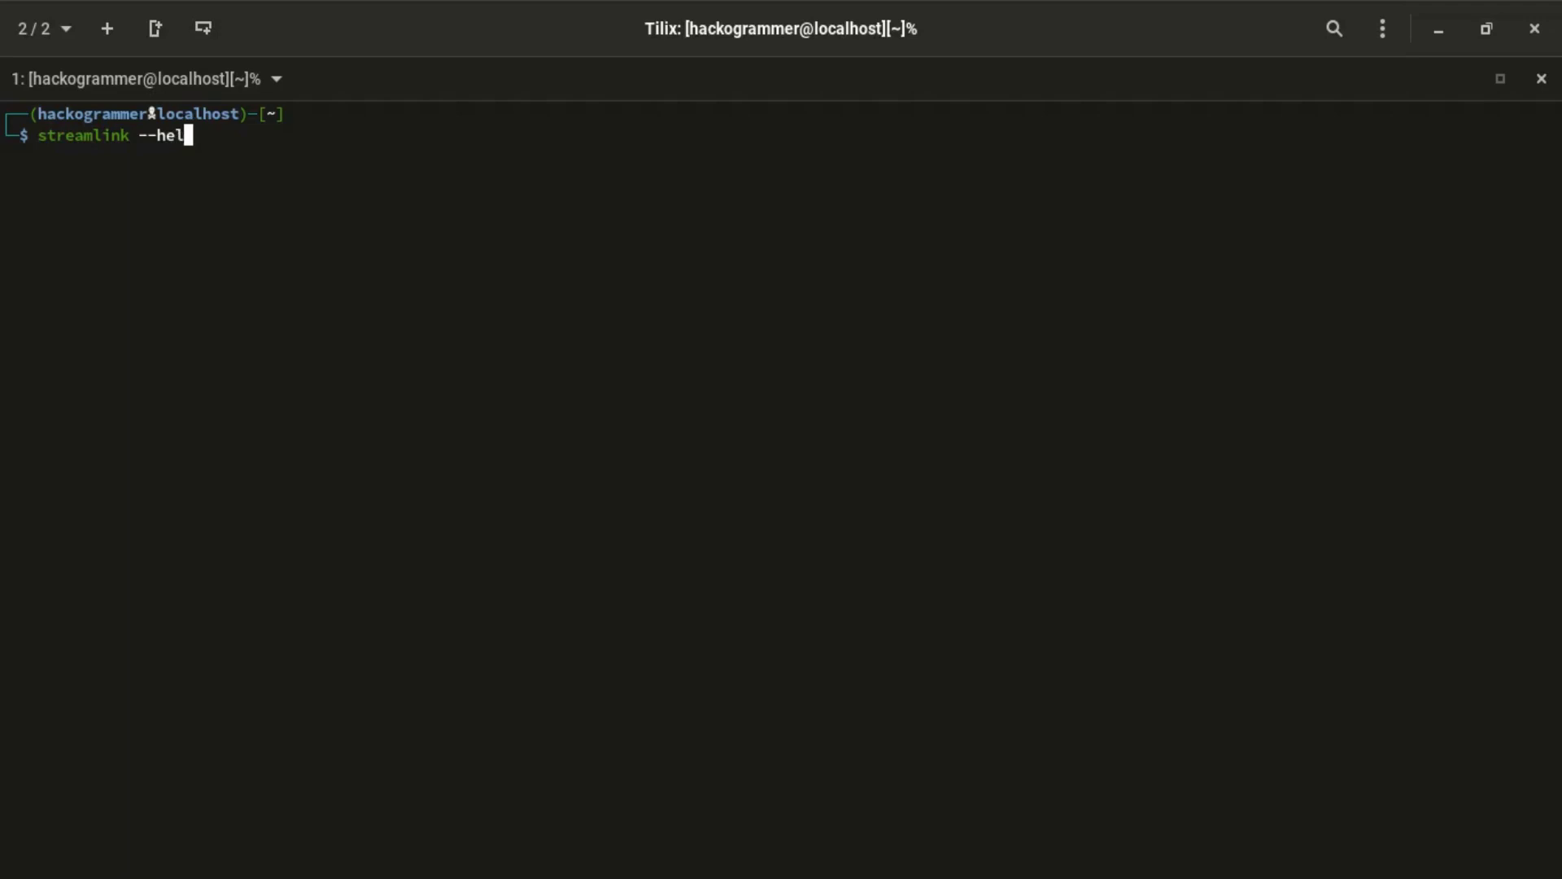
type("p")
key("Return")
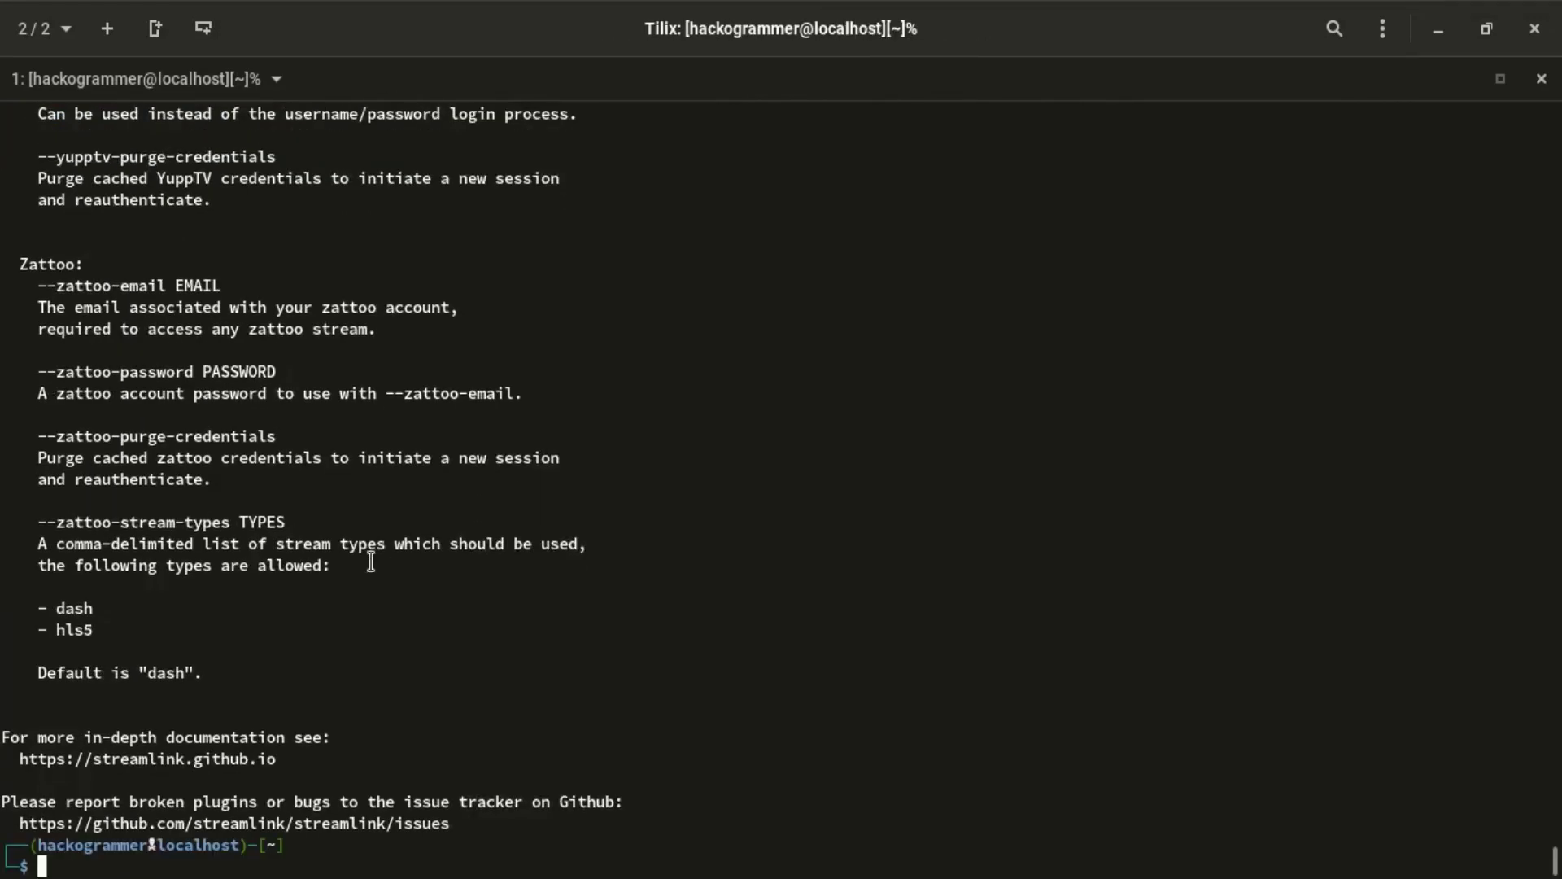
scroll(370, 561, "up", 20)
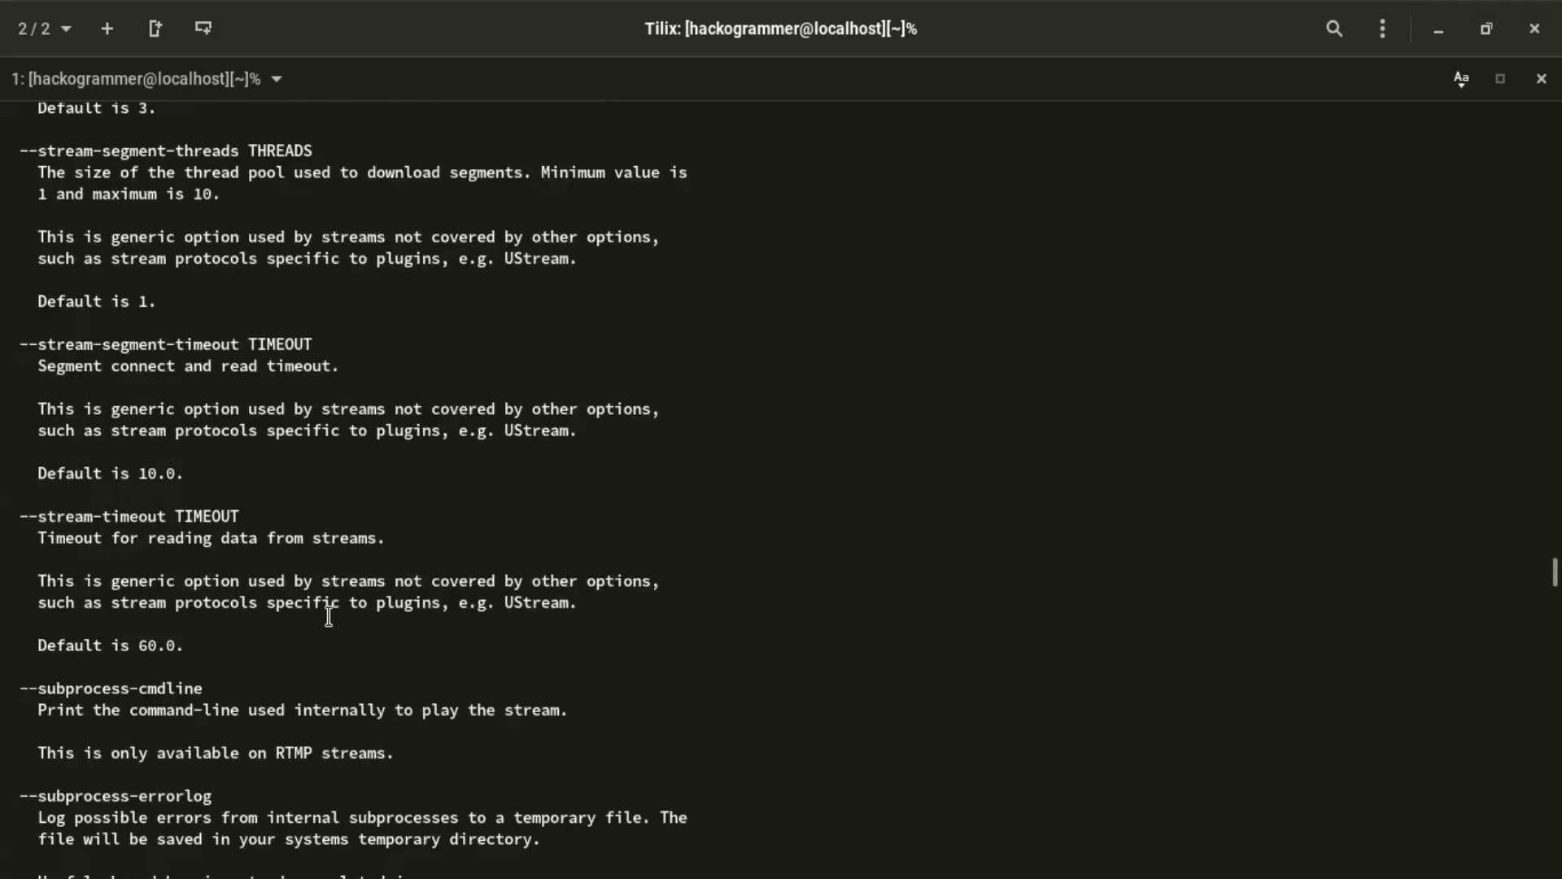
scroll(329, 616, "up", 20)
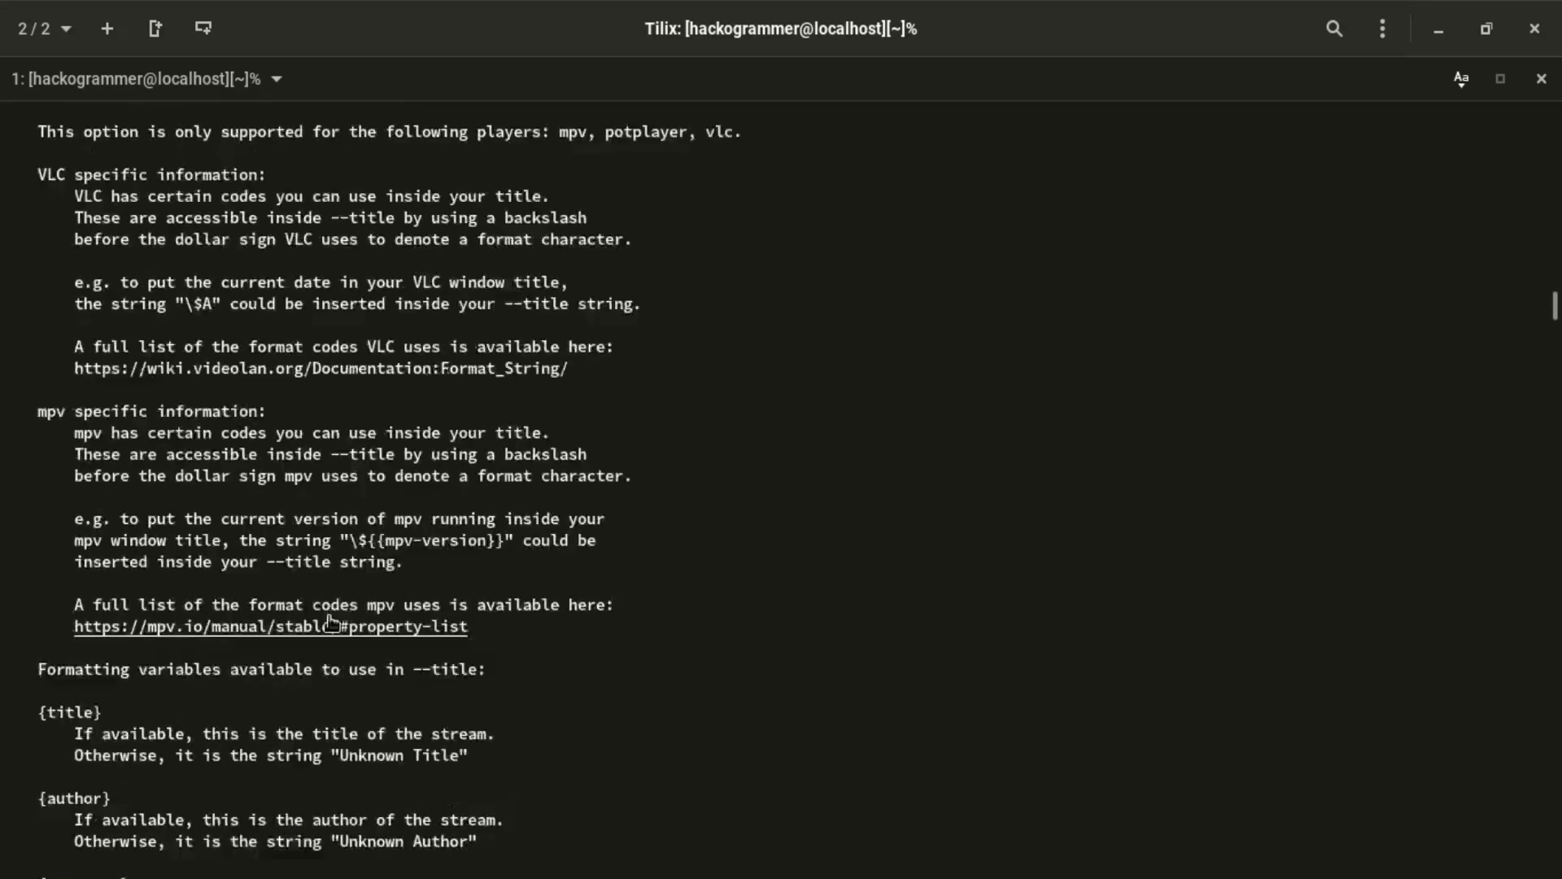
scroll(329, 623, "up", 20)
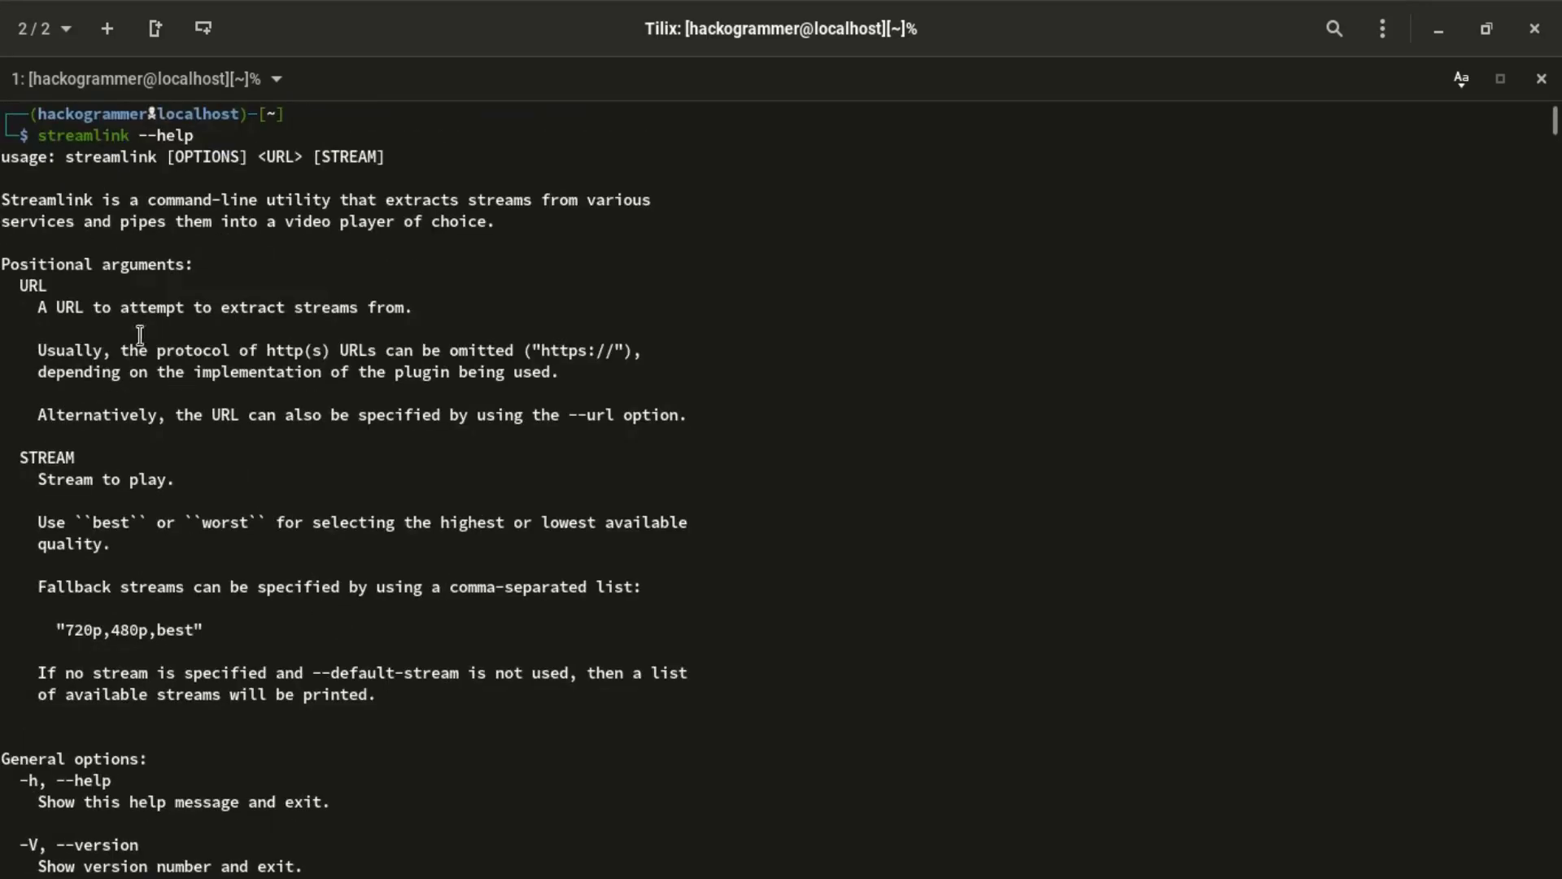
left_click_drag(4, 191, 528, 579)
scroll(473, 751, "down", 20)
scroll(474, 752, "up", 20)
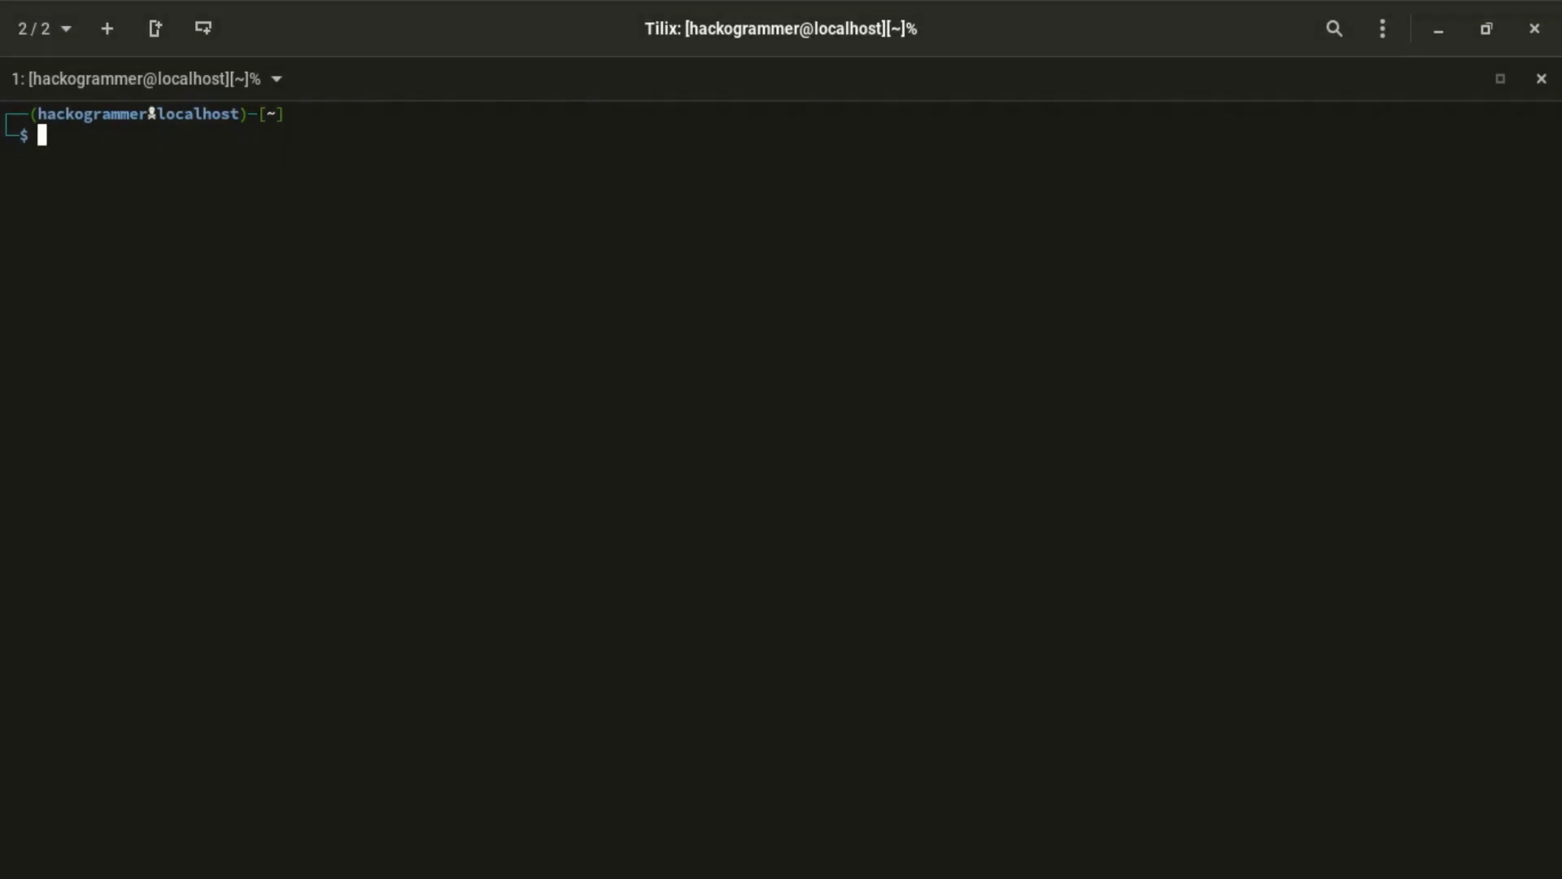
Enter the Ubuntu command "sudo apt install streamlink" at the prompt and highlight it without running it
type("sudo apt install ")
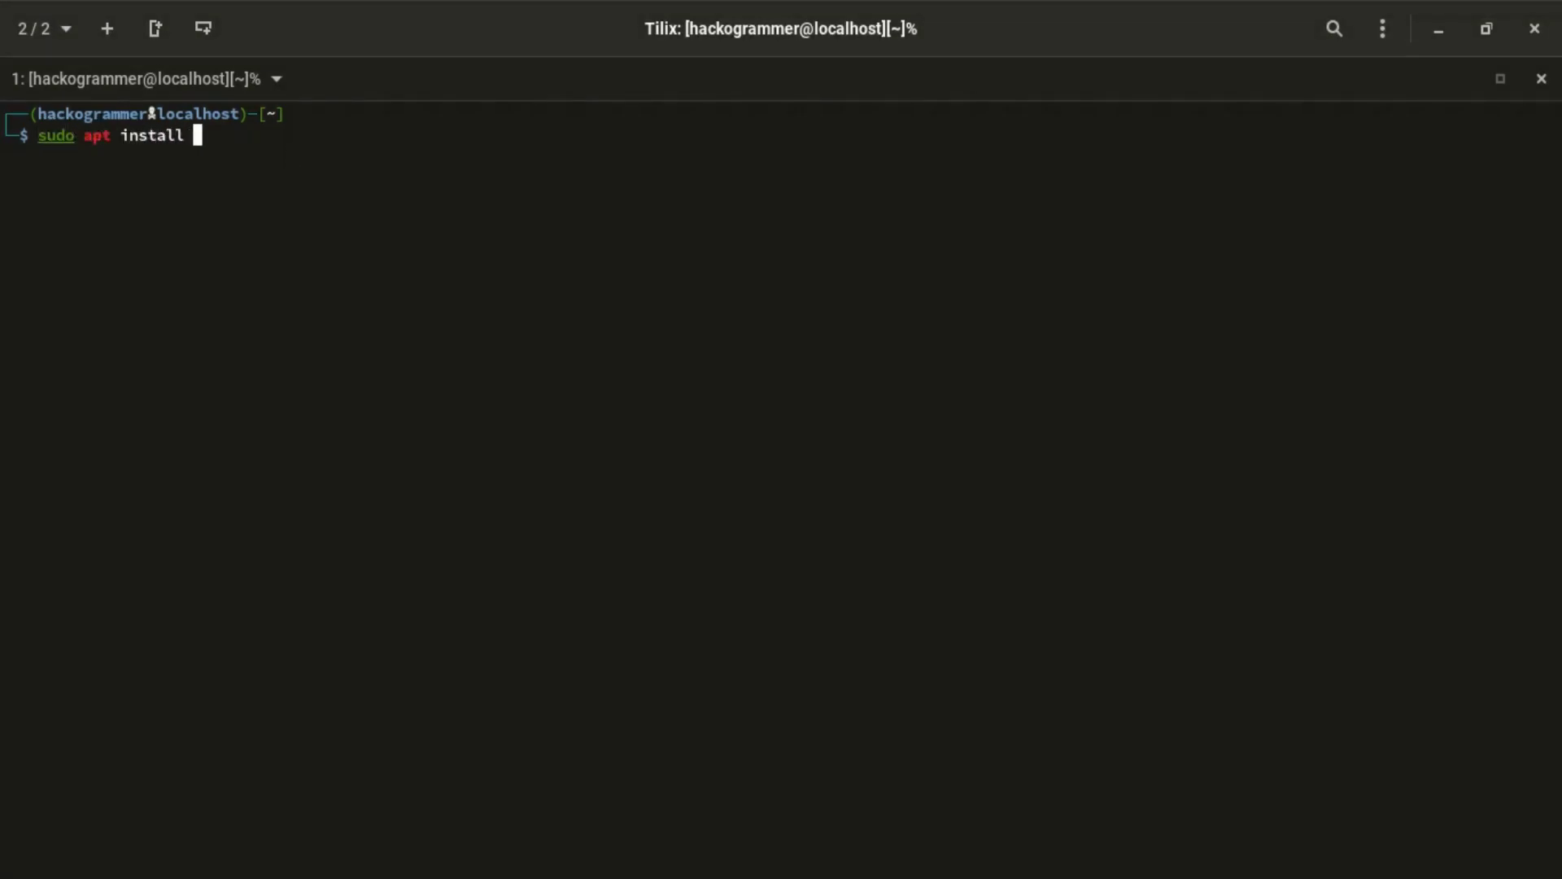
type("streamlink")
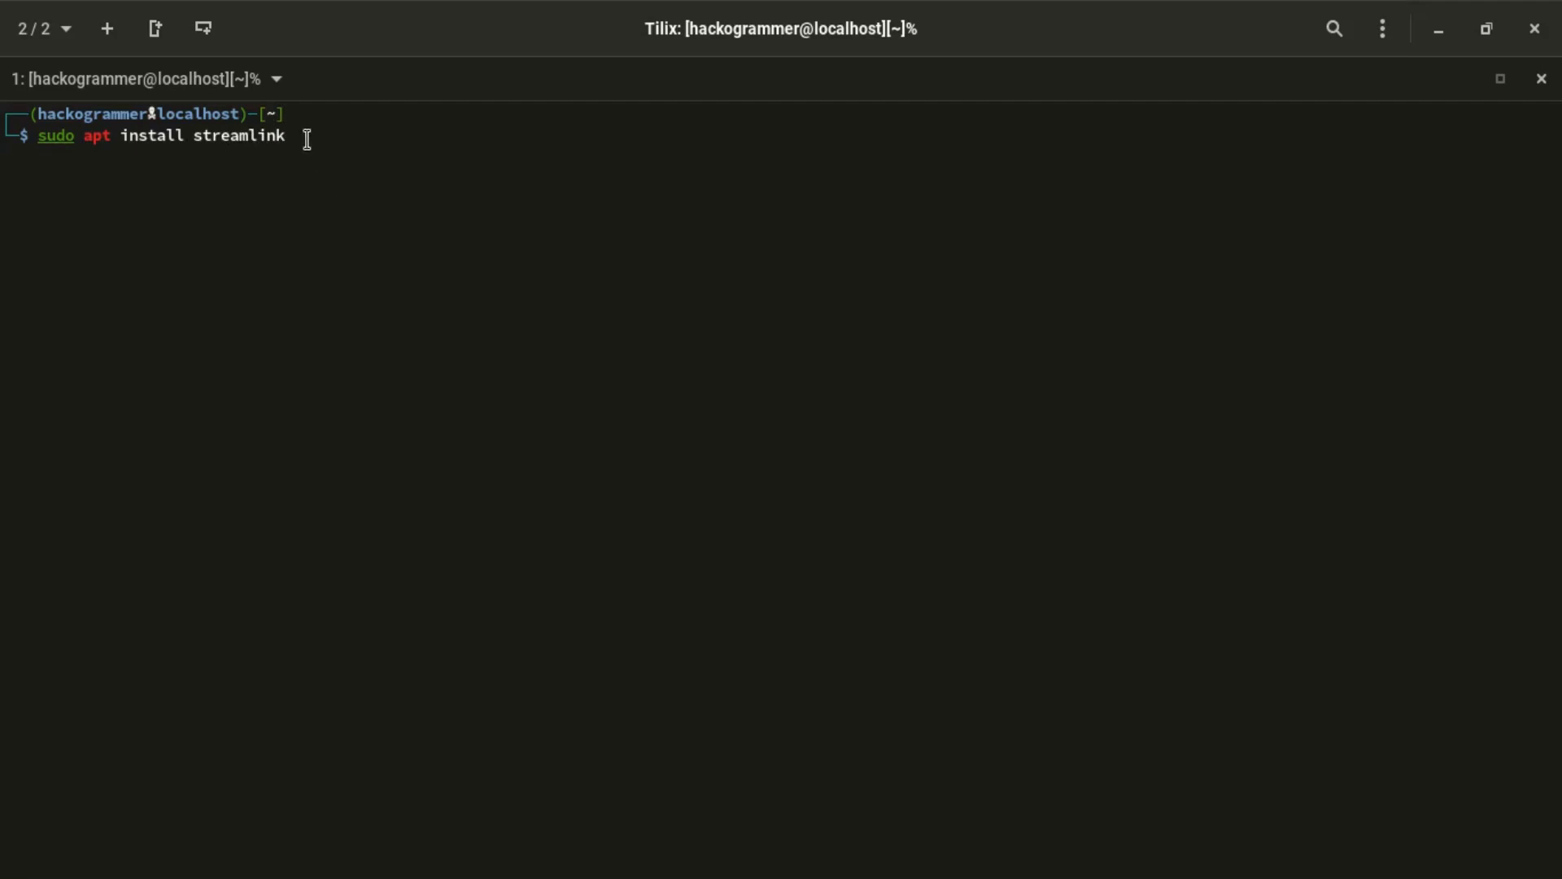
left_click_drag(307, 135, 41, 139)
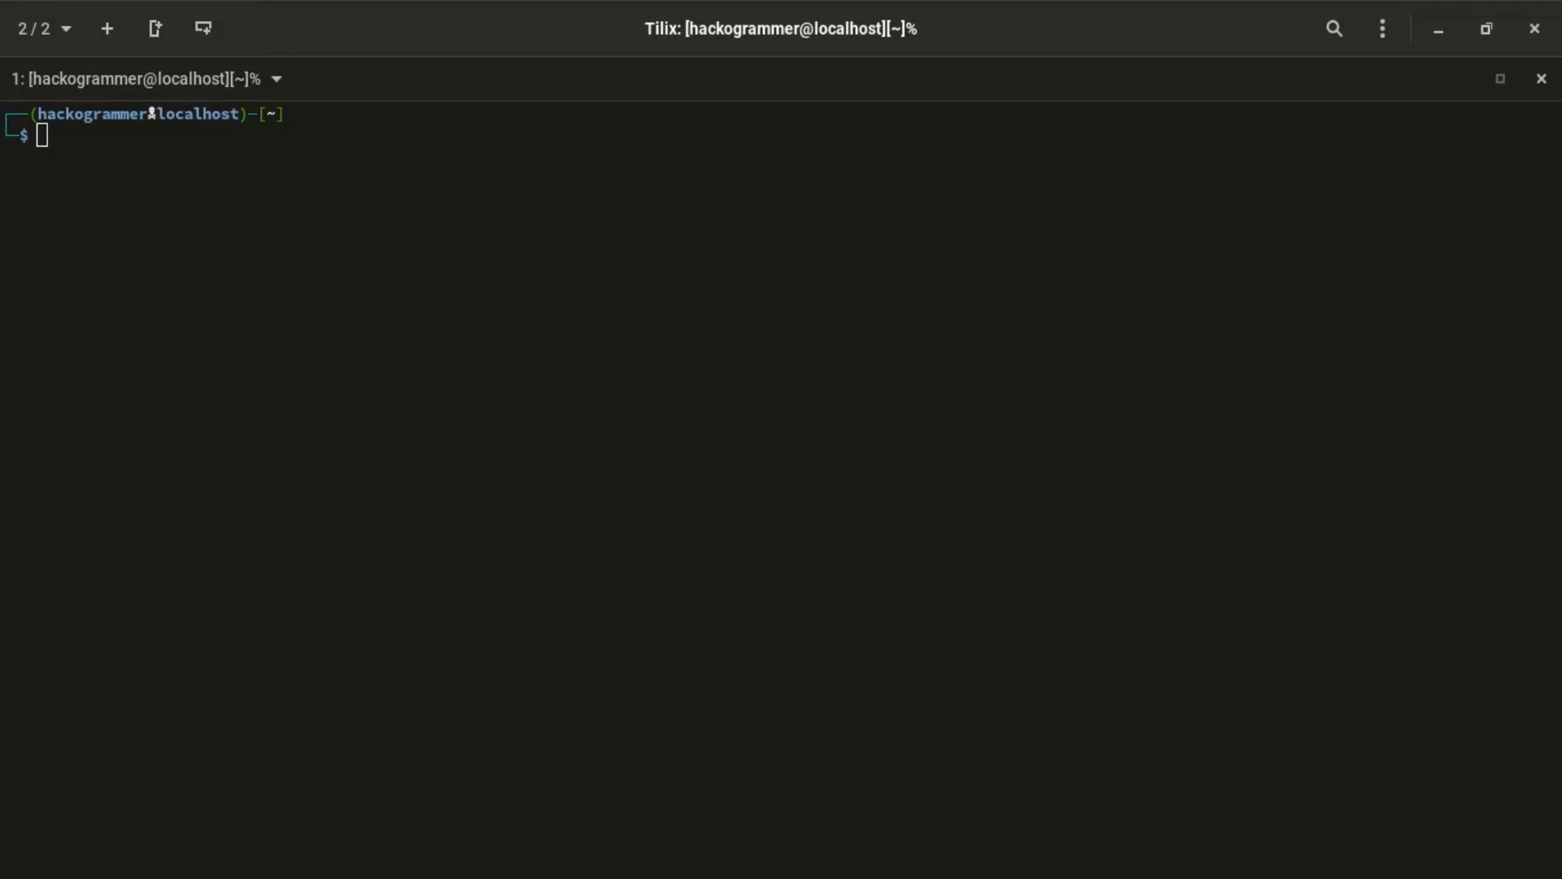
Write the note "for arch linux users you can either install it from pacman or from yay (AUR)" at the prompt, then erase it
left_click(163, 221)
type("for arch linux users ")
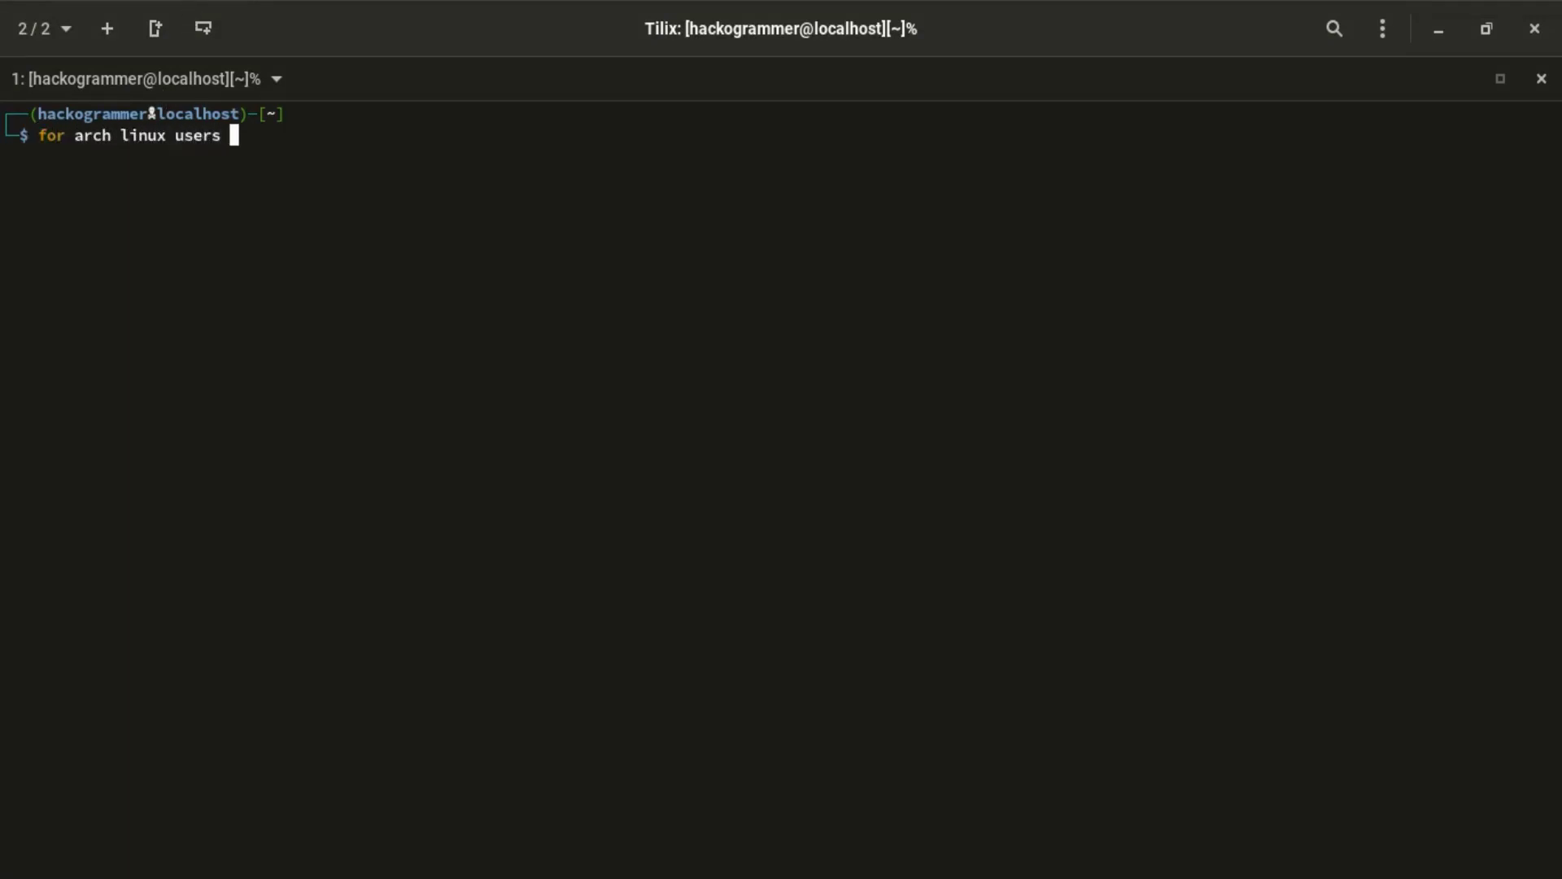
type("you can either ")
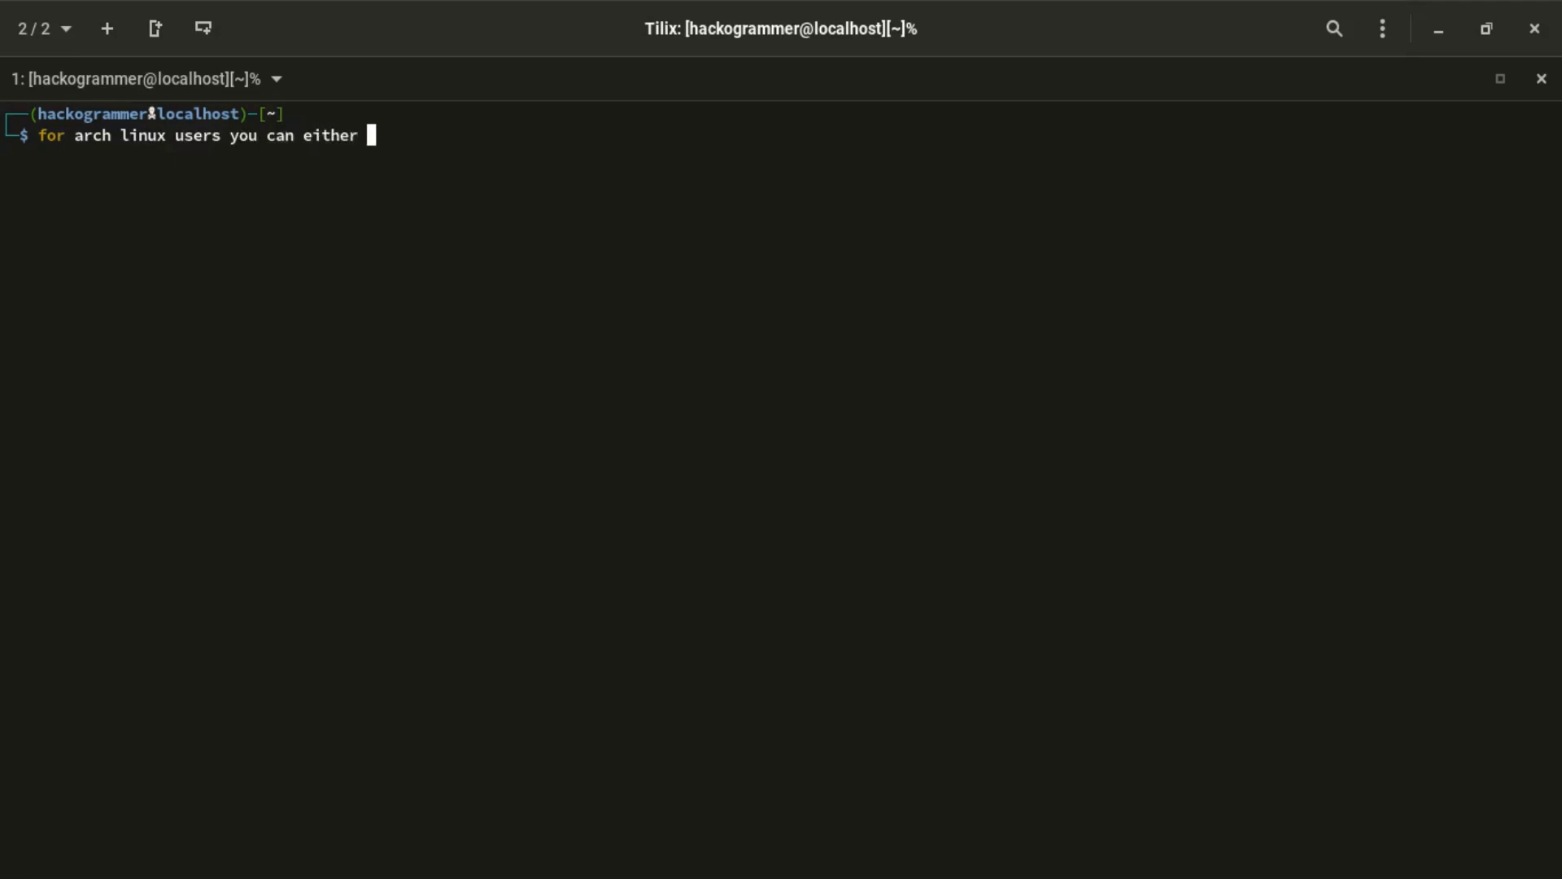
type("install it from pacman ro")
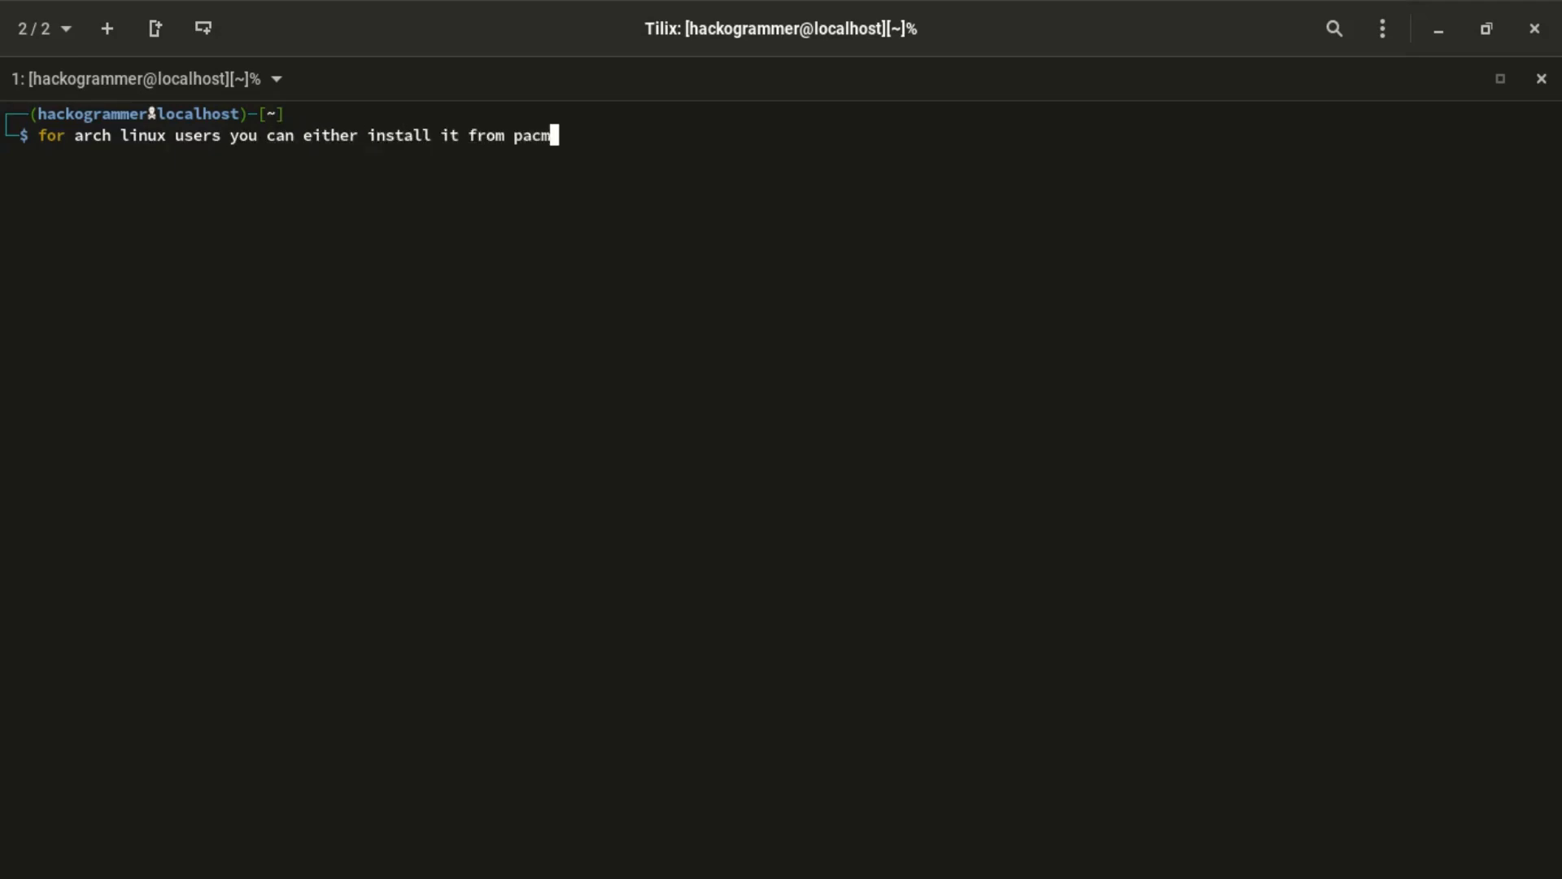
key("BackSpace")
key("BackSpace")
type("or from yay (AUR)")
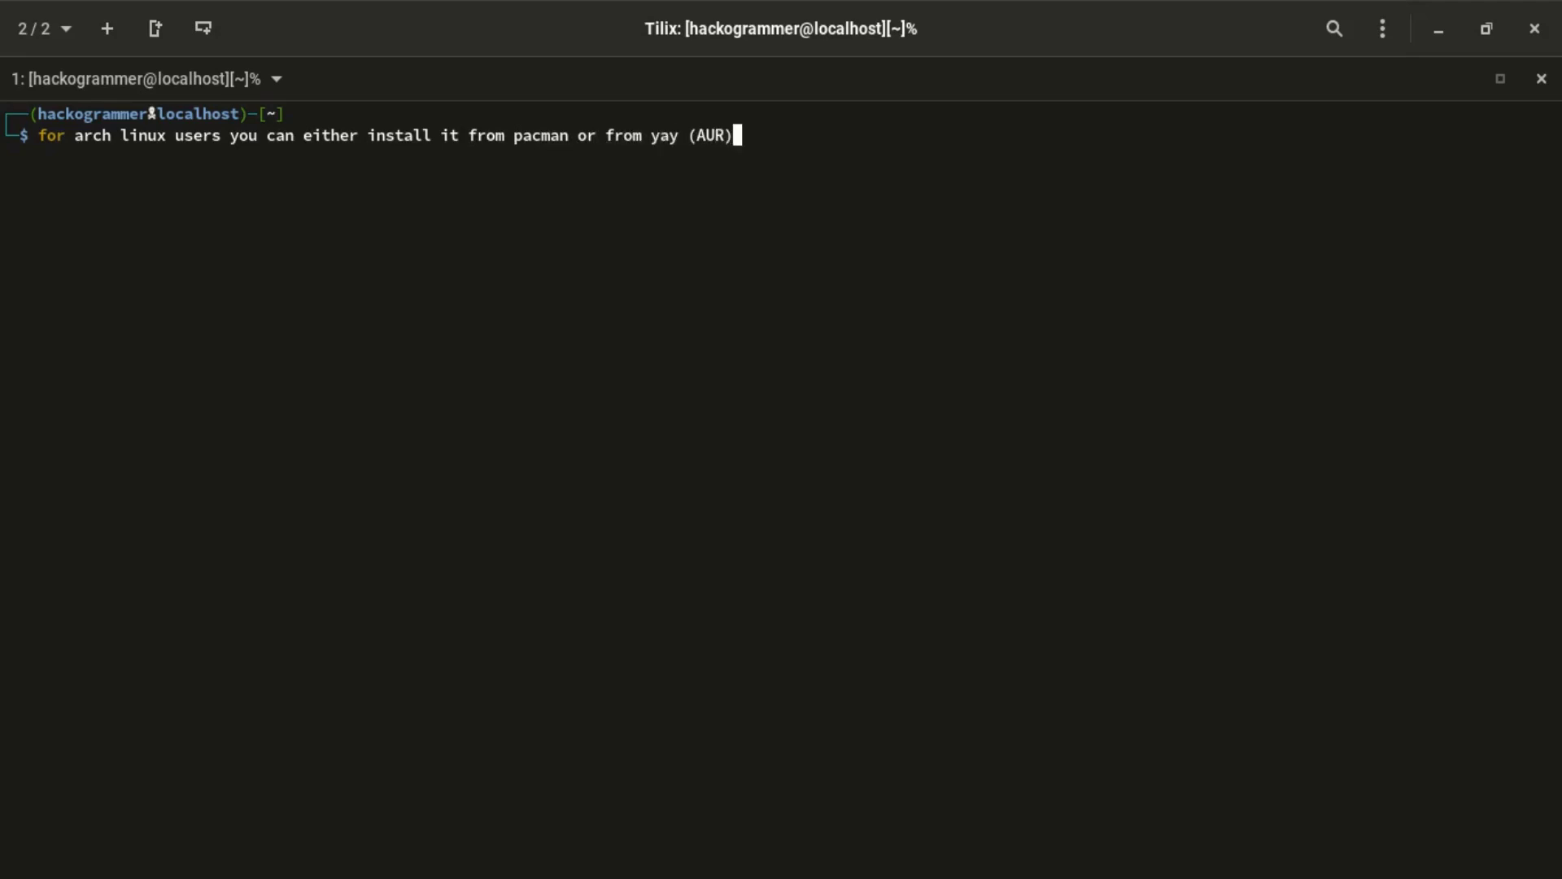
key("ctrl+u")
Write the note "either one will work fine" at the prompt, then erase it
type("eith")
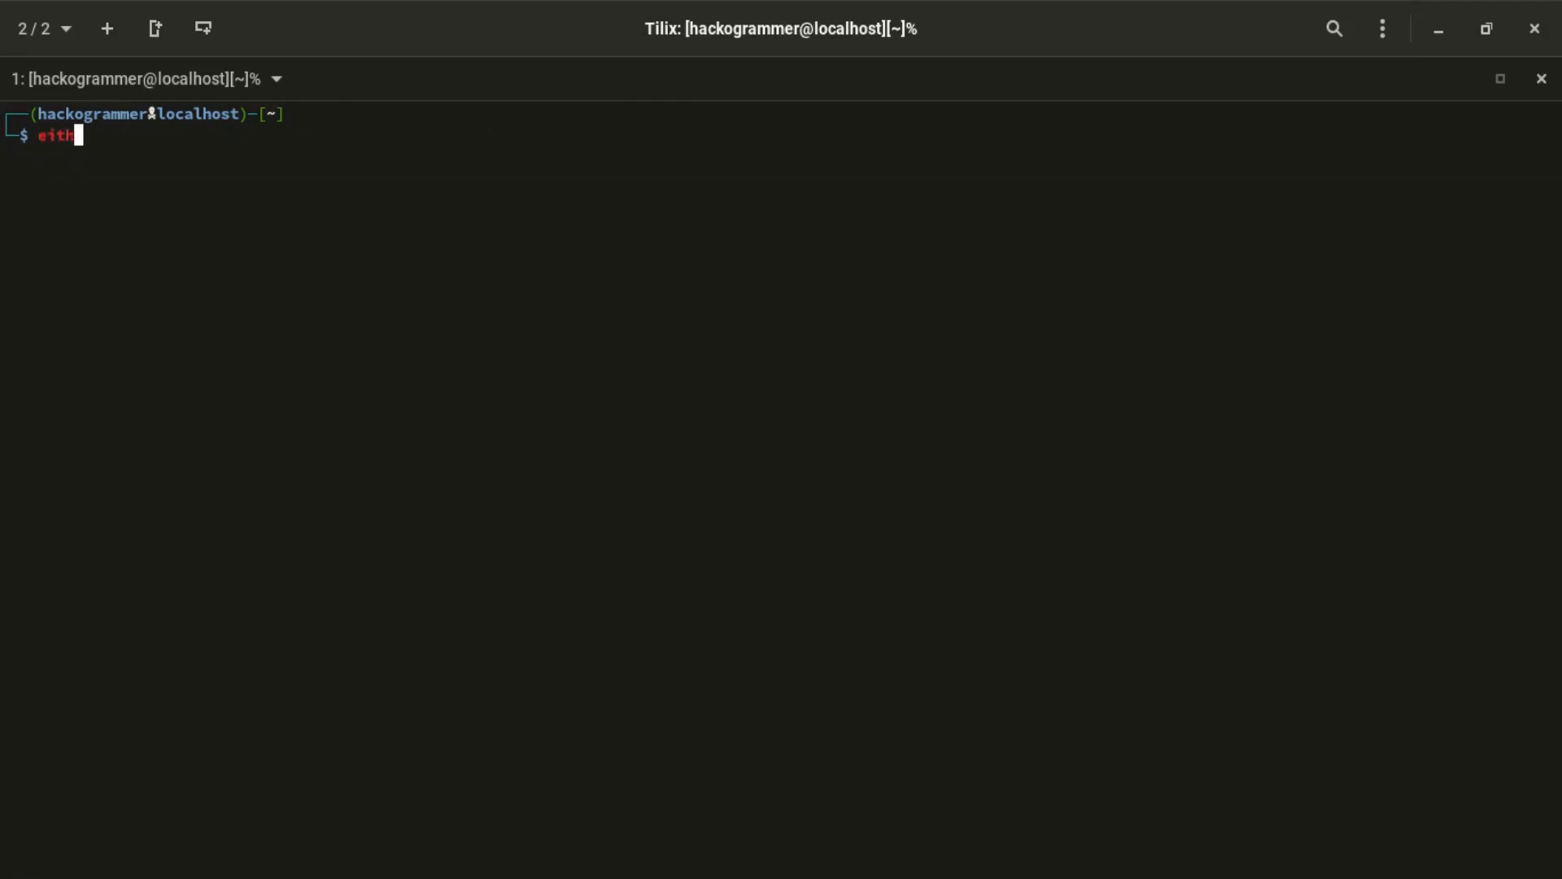
type("er one will work fine")
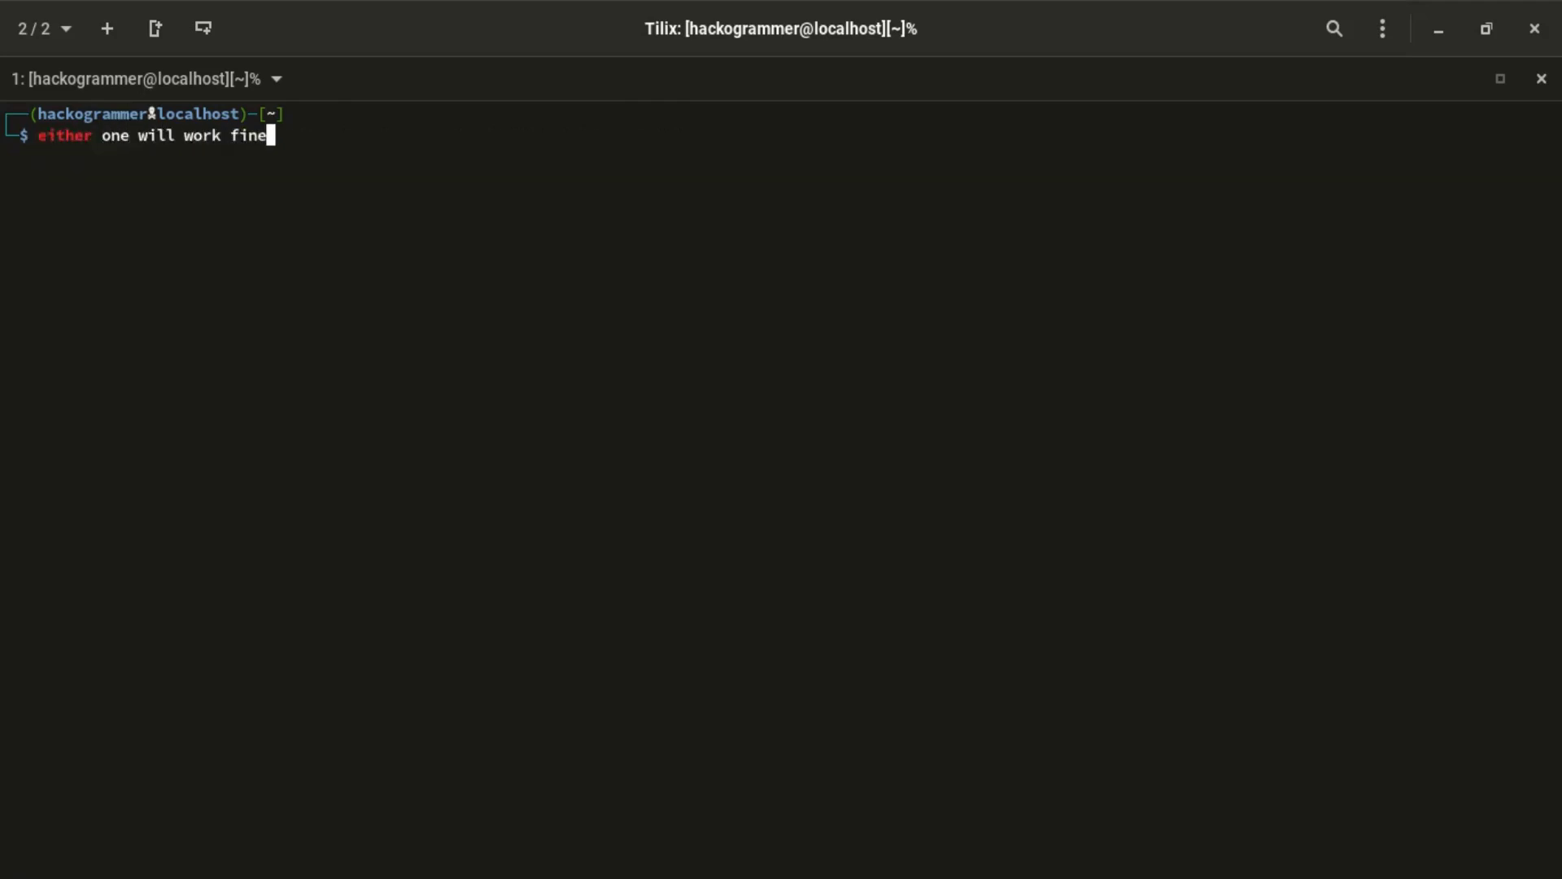
key("ctrl+u")
Write the note "so for pacman do this" at the prompt
type("so for ")
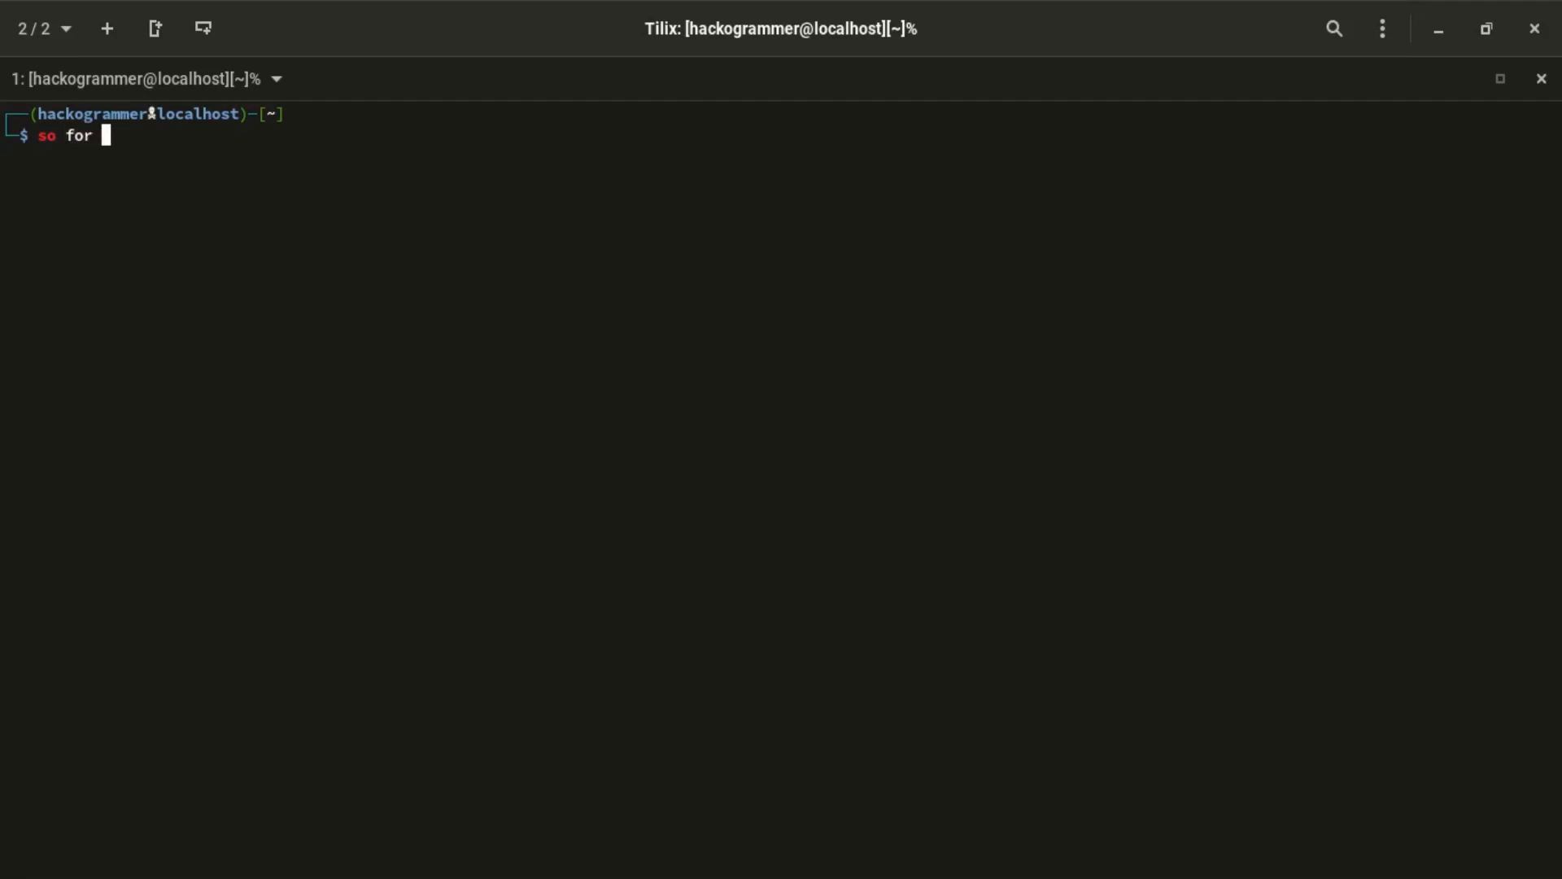
type("pacman do this")
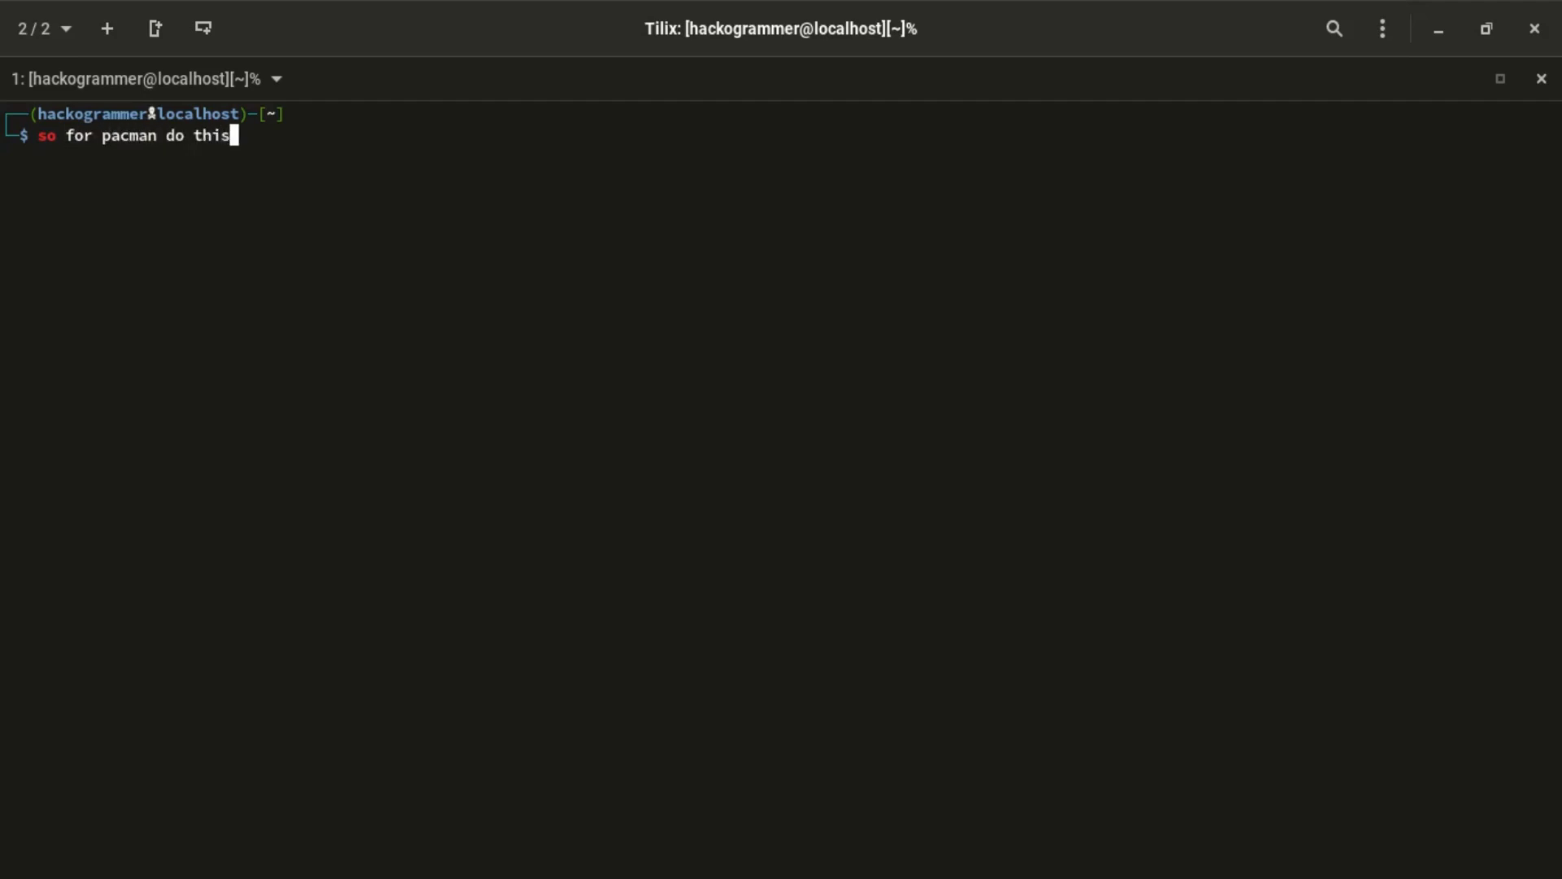
Replace the note at the prompt with the Arch Linux command "sudo pacman -S streamlink" without running it
key("ctrl+u")
type("sudo pacma")
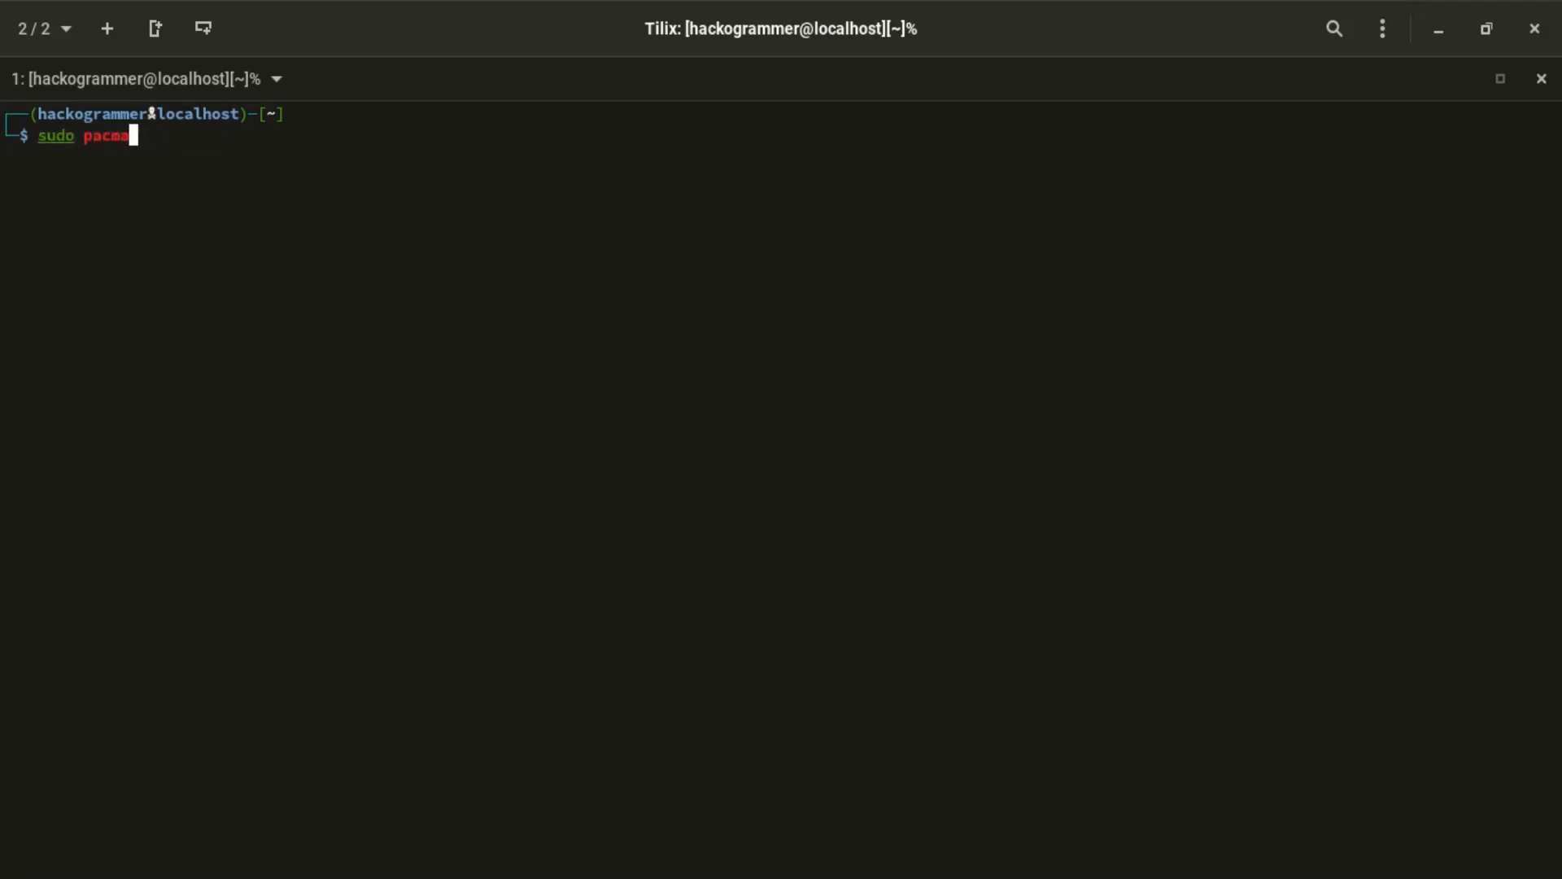
type("n -S streamlink")
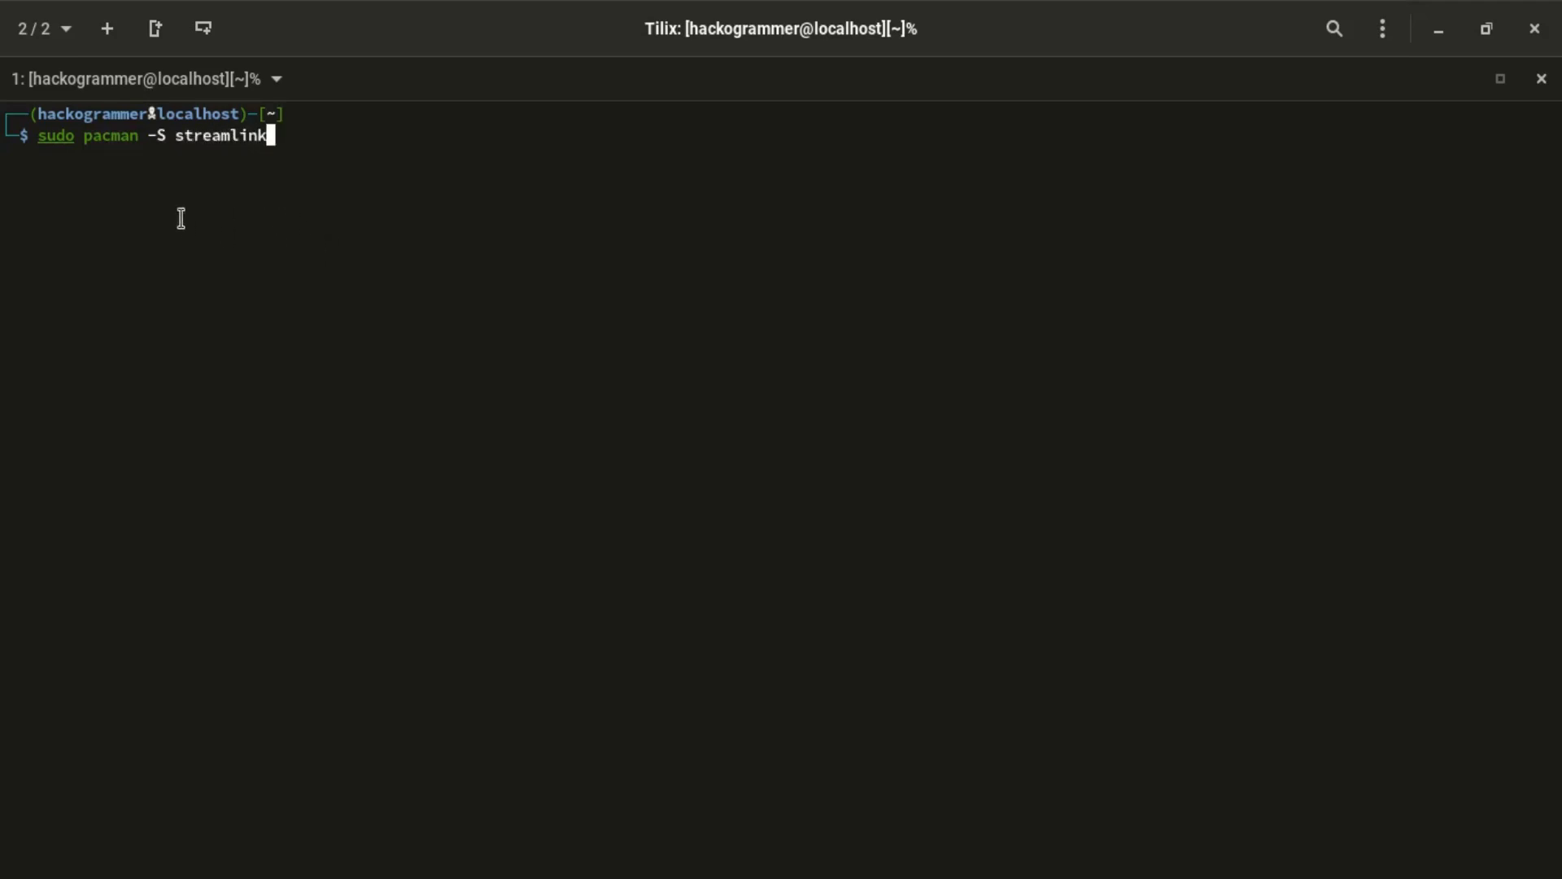
Replace the pacman command with the note "for yay do this" and clear the prompt again
key("ctrl+u")
type("for ")
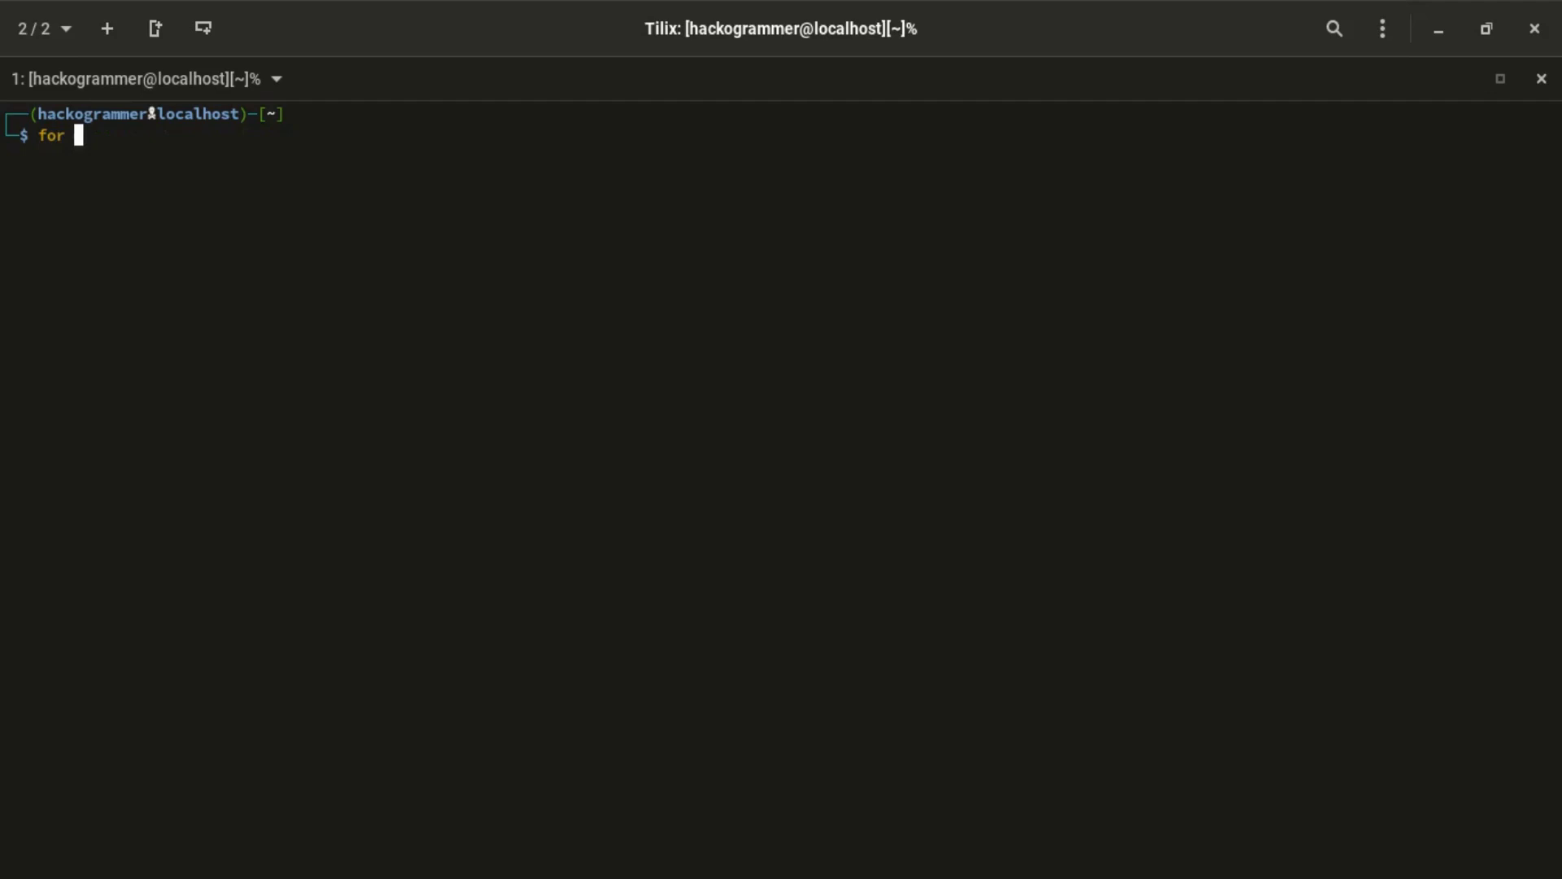
type("yay do this")
key("ctrl+u")
Search for Streamlink packages with "yay streamlink" and highlight the aur/streamlink-git entry in the list
type("yay streamlink")
key("Return")
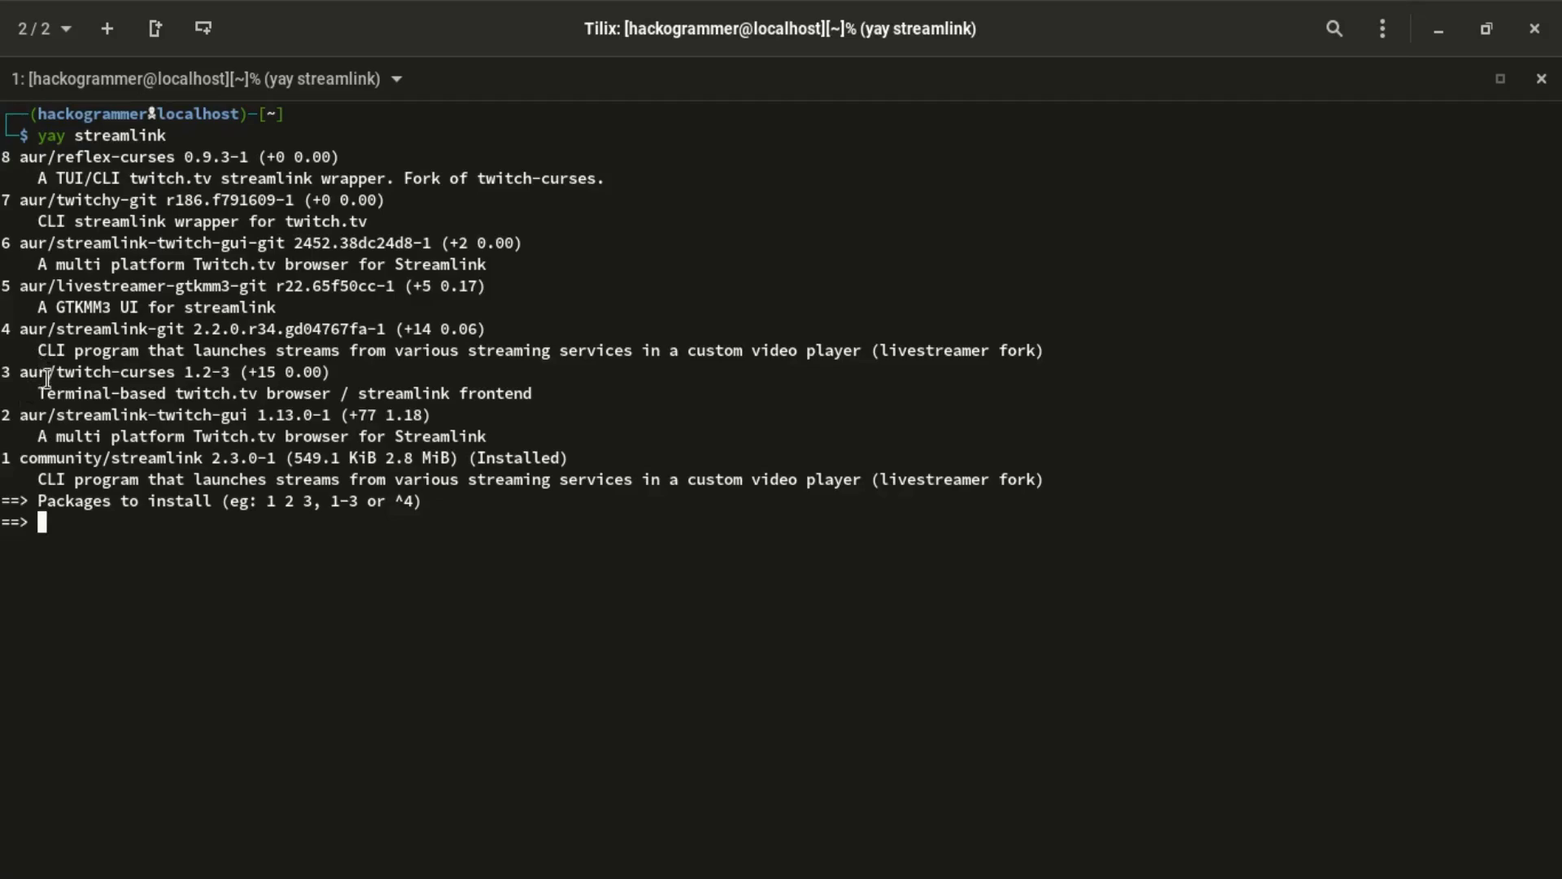
left_click_drag(15, 328, 196, 352)
left_click(245, 505)
Try package number 4 as the selection at the yay install prompt, erase it and write "or"
type("4")
key("BackSpace")
type("or")
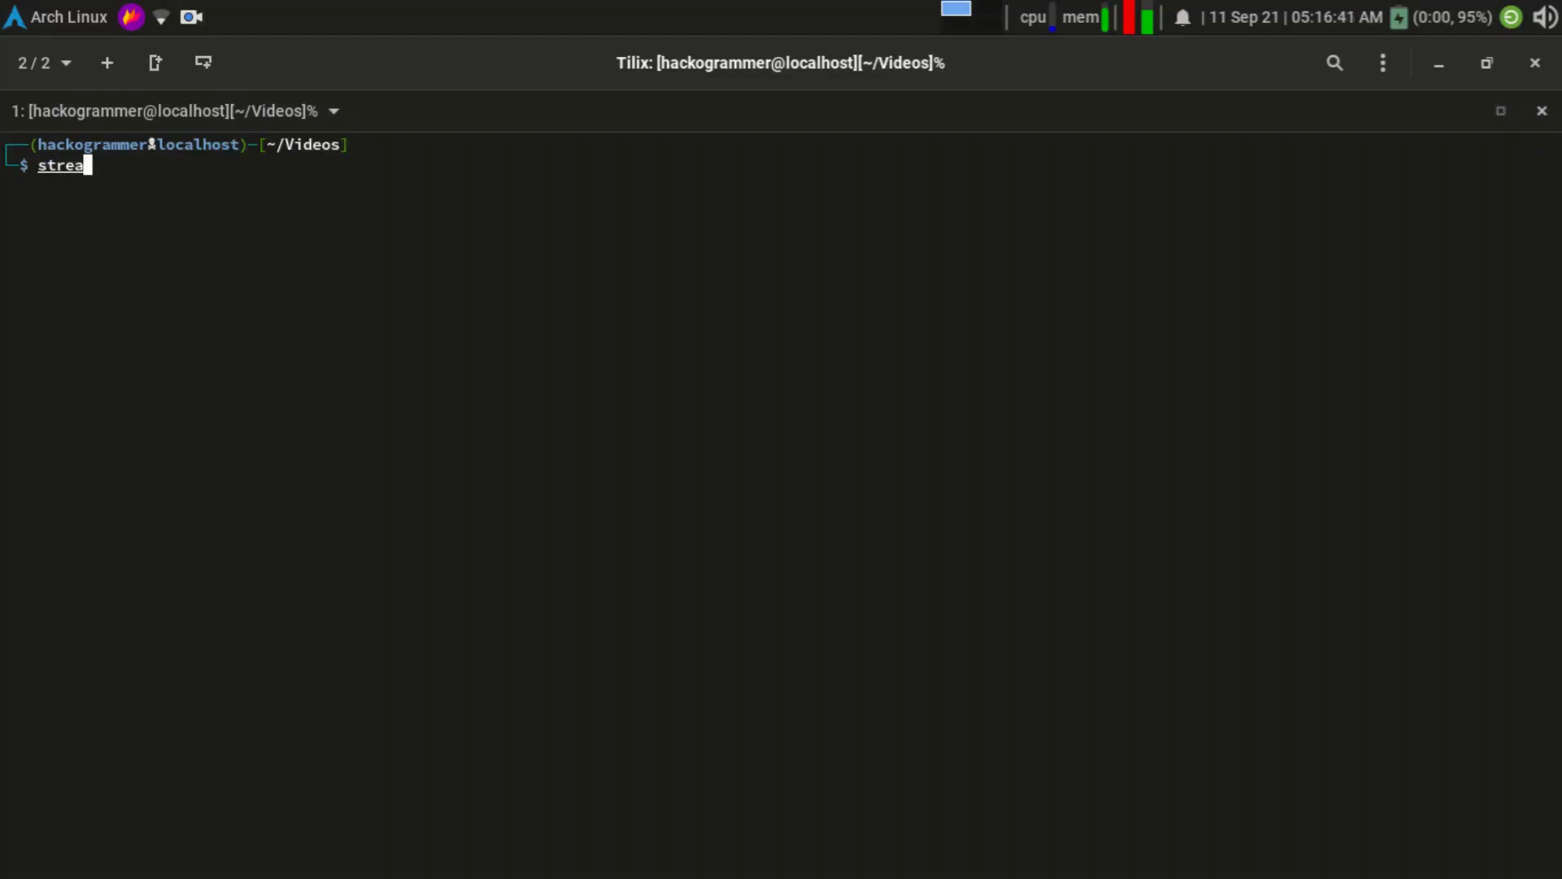
Write the command "streamlink -p vlc twitch.tv/xqcow 360p" at the prompt, correcting the channel name
type("k -p vl")
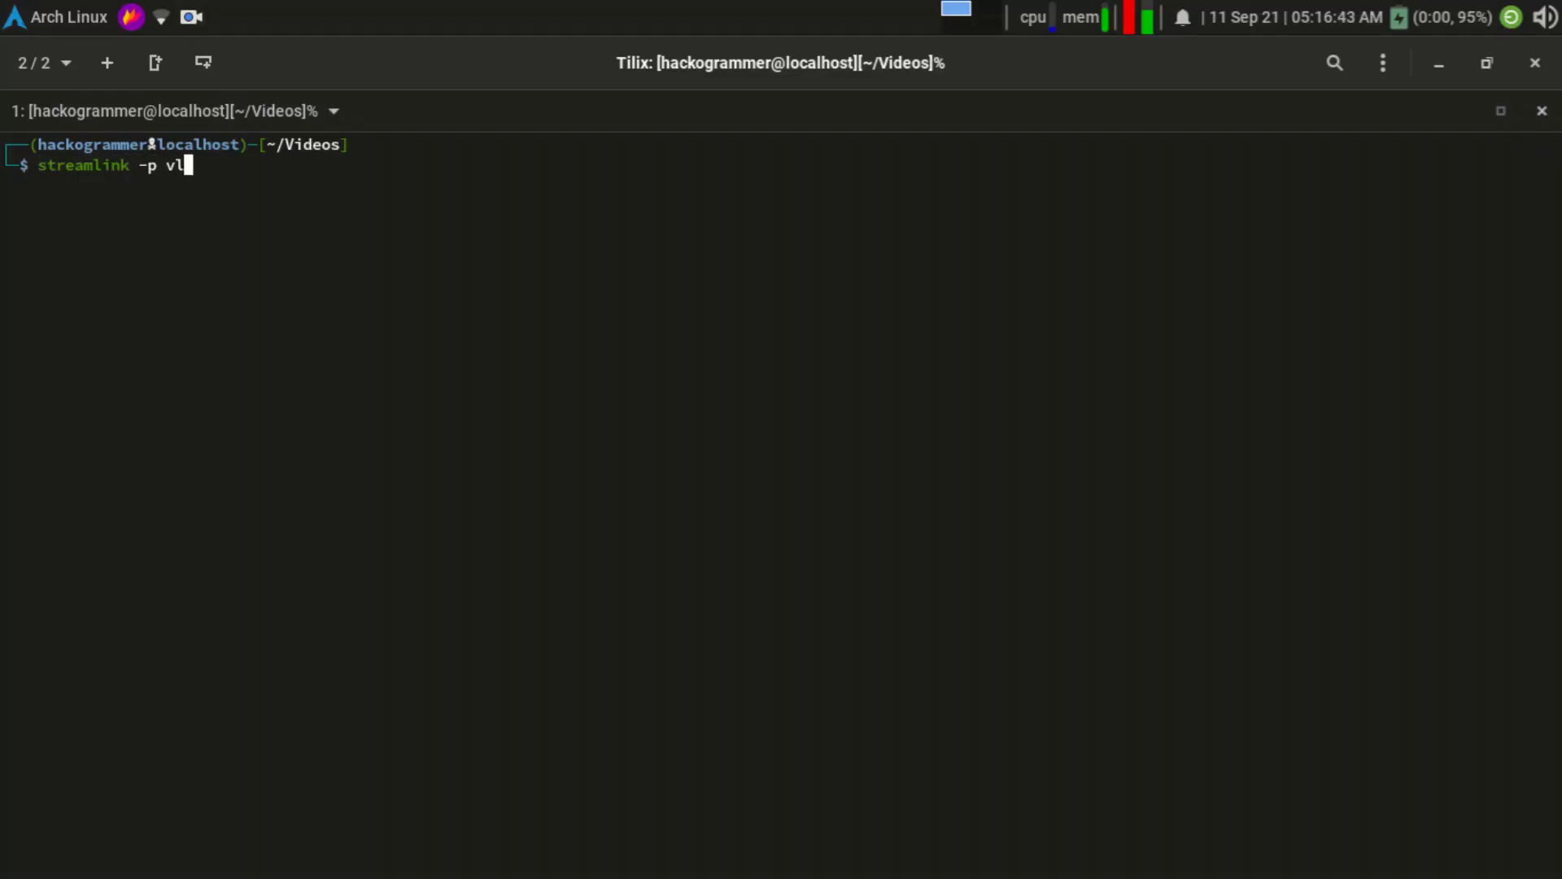
type("c twitch.tv/str")
key("BackSpace")
key("BackSpace")
key("BackSpace")
type("xqc")
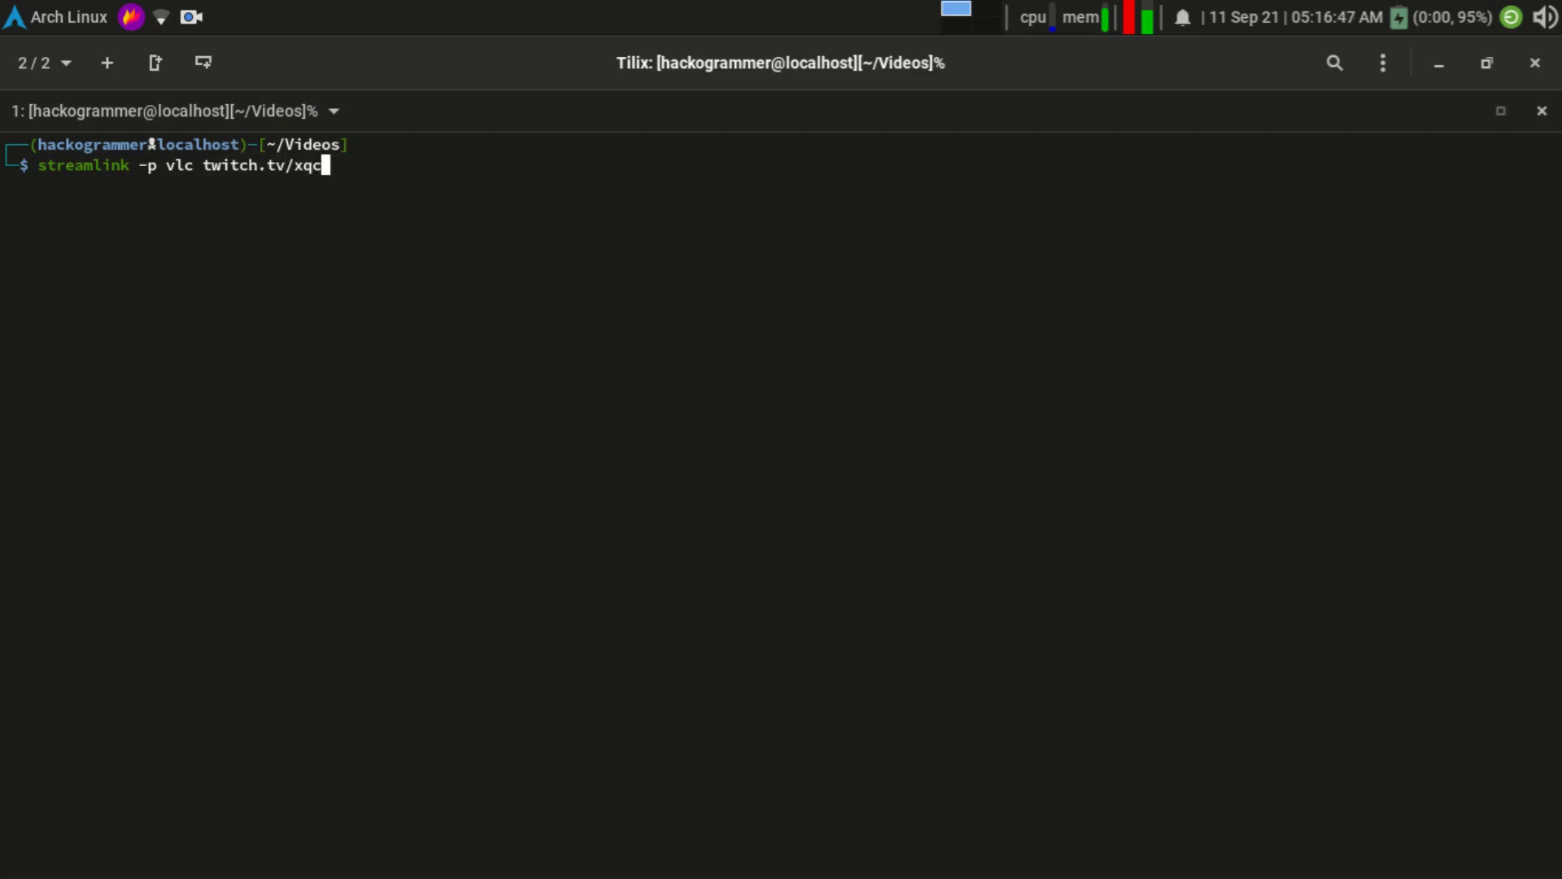
type("ow 360p")
Highlight the Twitch address and quality in the Streamlink command and run it to play the stream in VLC
left_click_drag(127, 168, 352, 179)
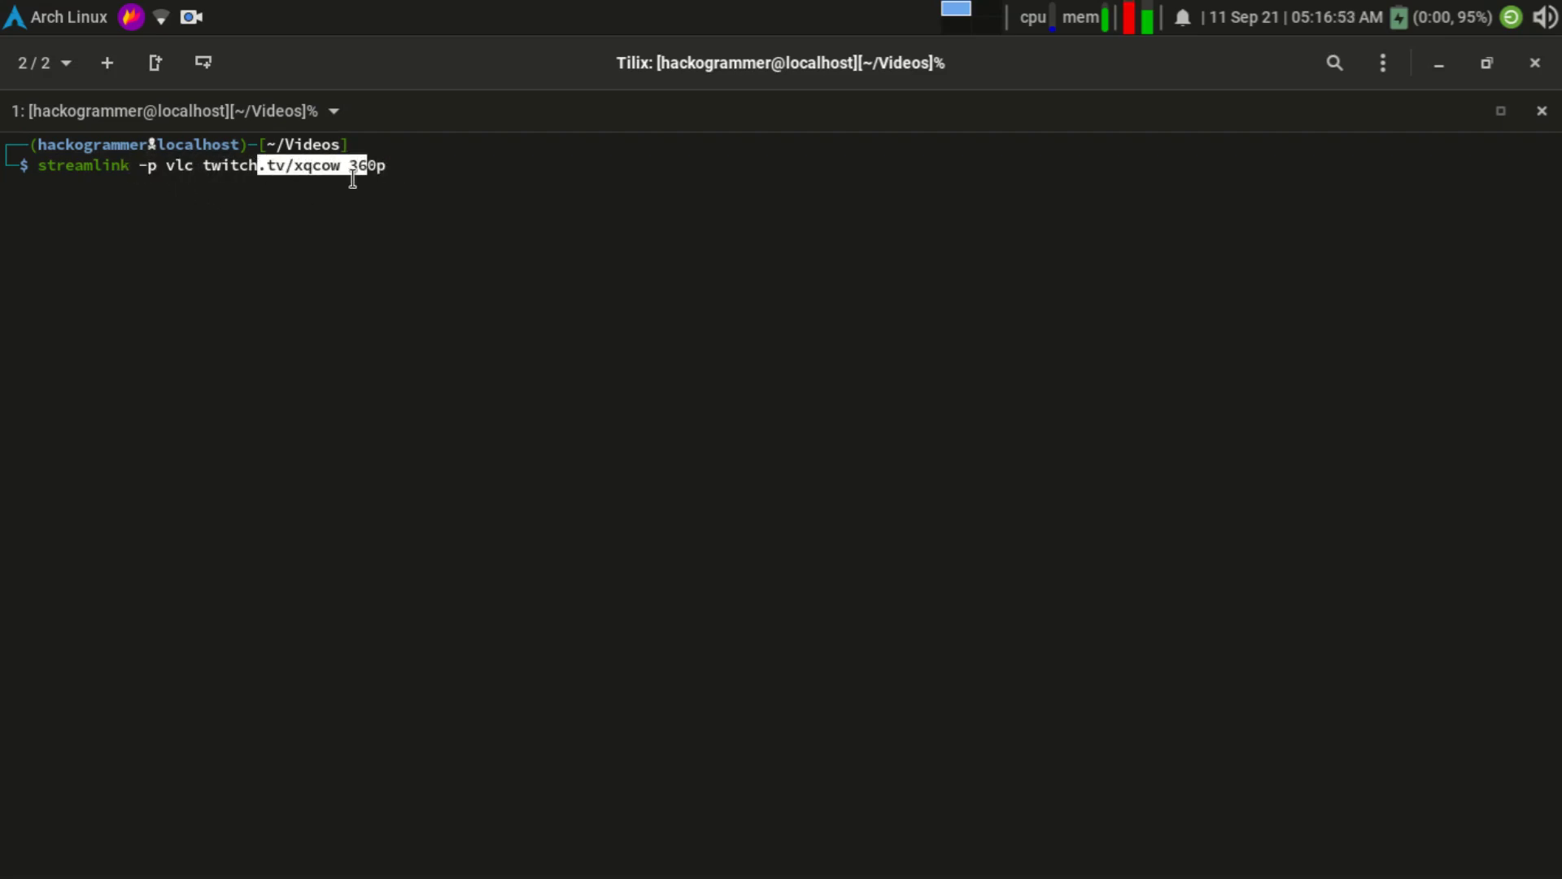
triple_click(352, 179)
left_click(352, 179)
key("Return")
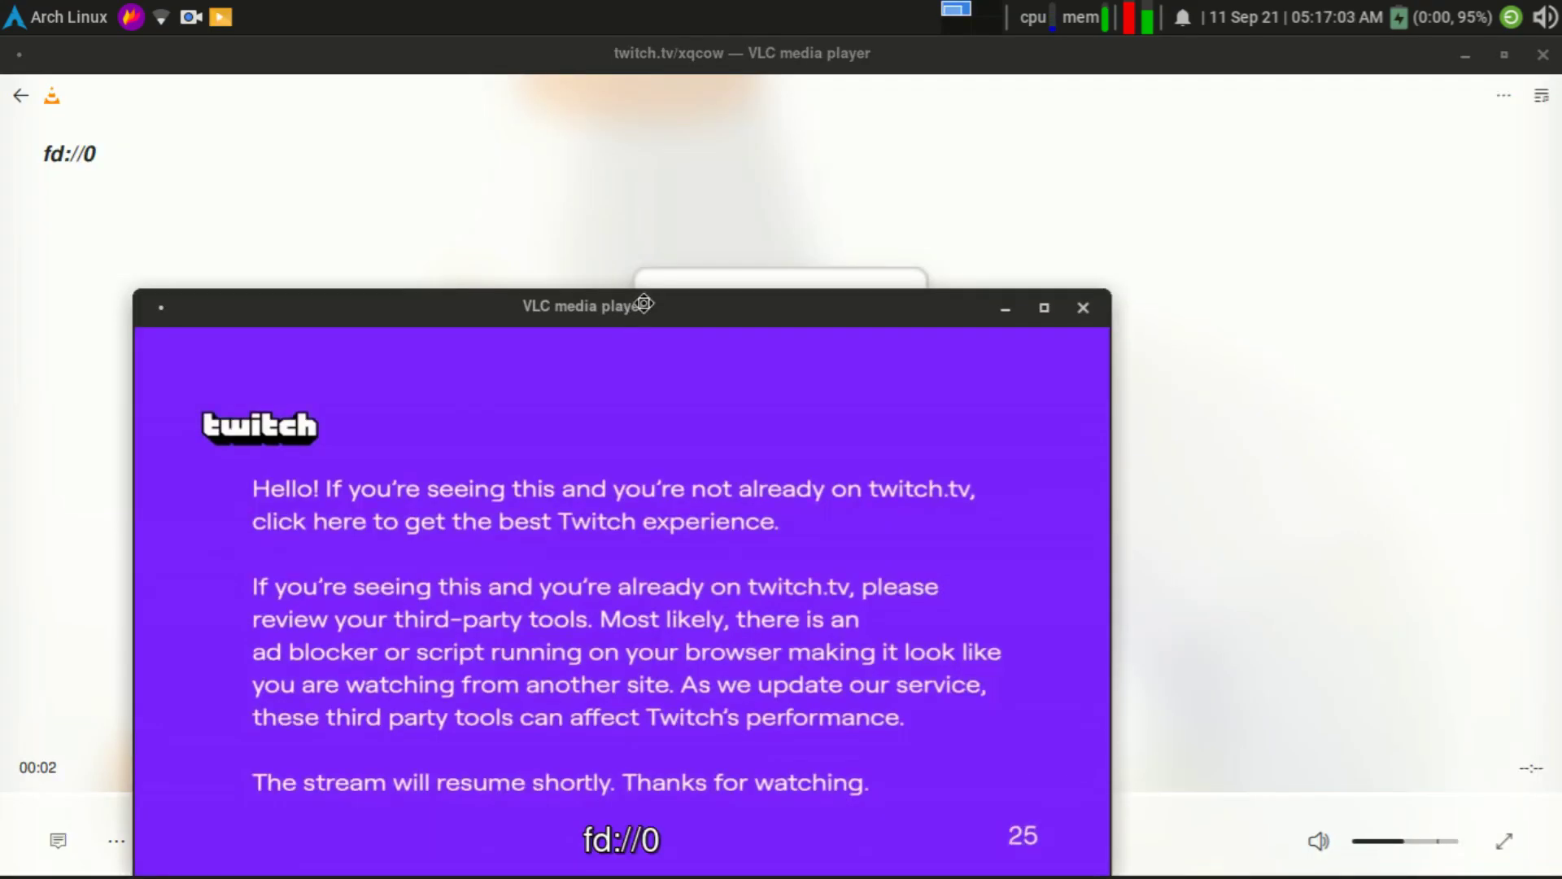
Move the floating VLC video window higher, switch back to the Tilix terminal and interrupt the running stream
left_click_drag(632, 309, 623, 163)
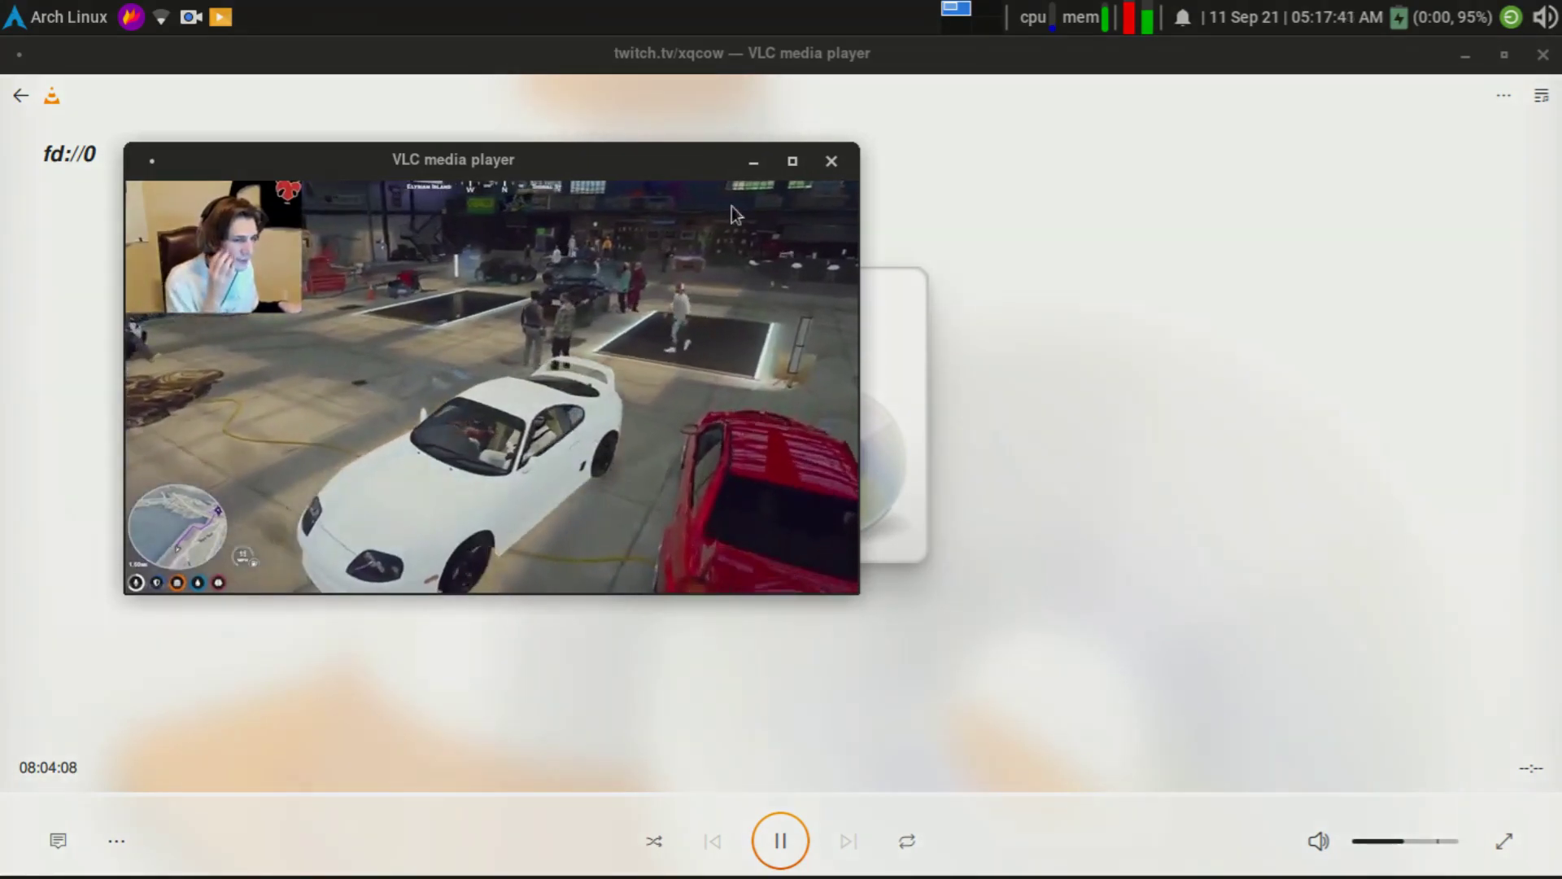
key("alt+Tab")
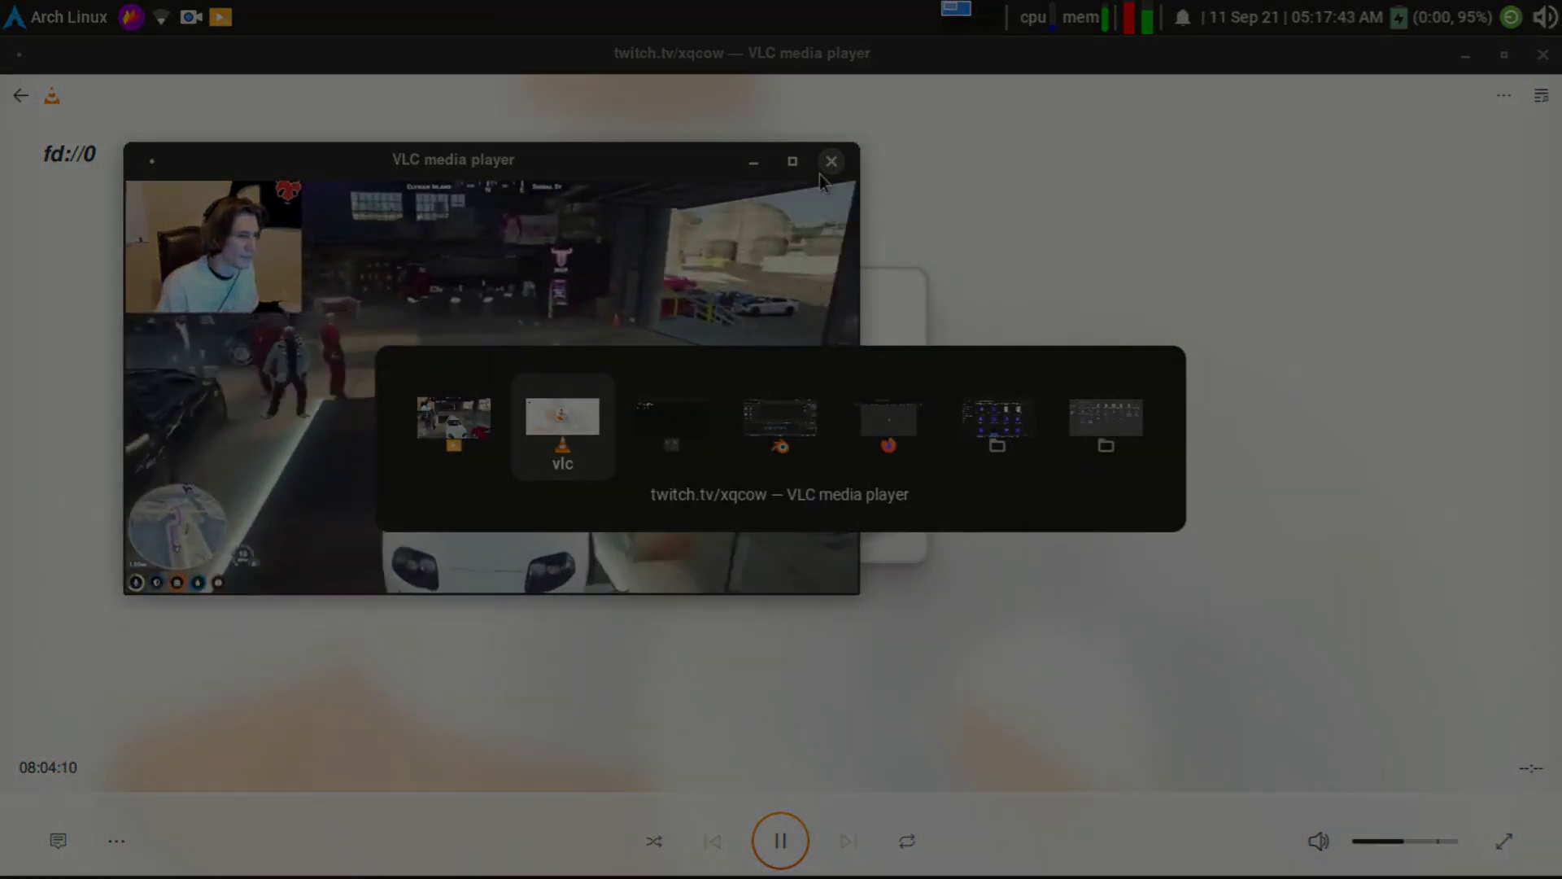
key("alt+Tab")
key("ctrl+c")
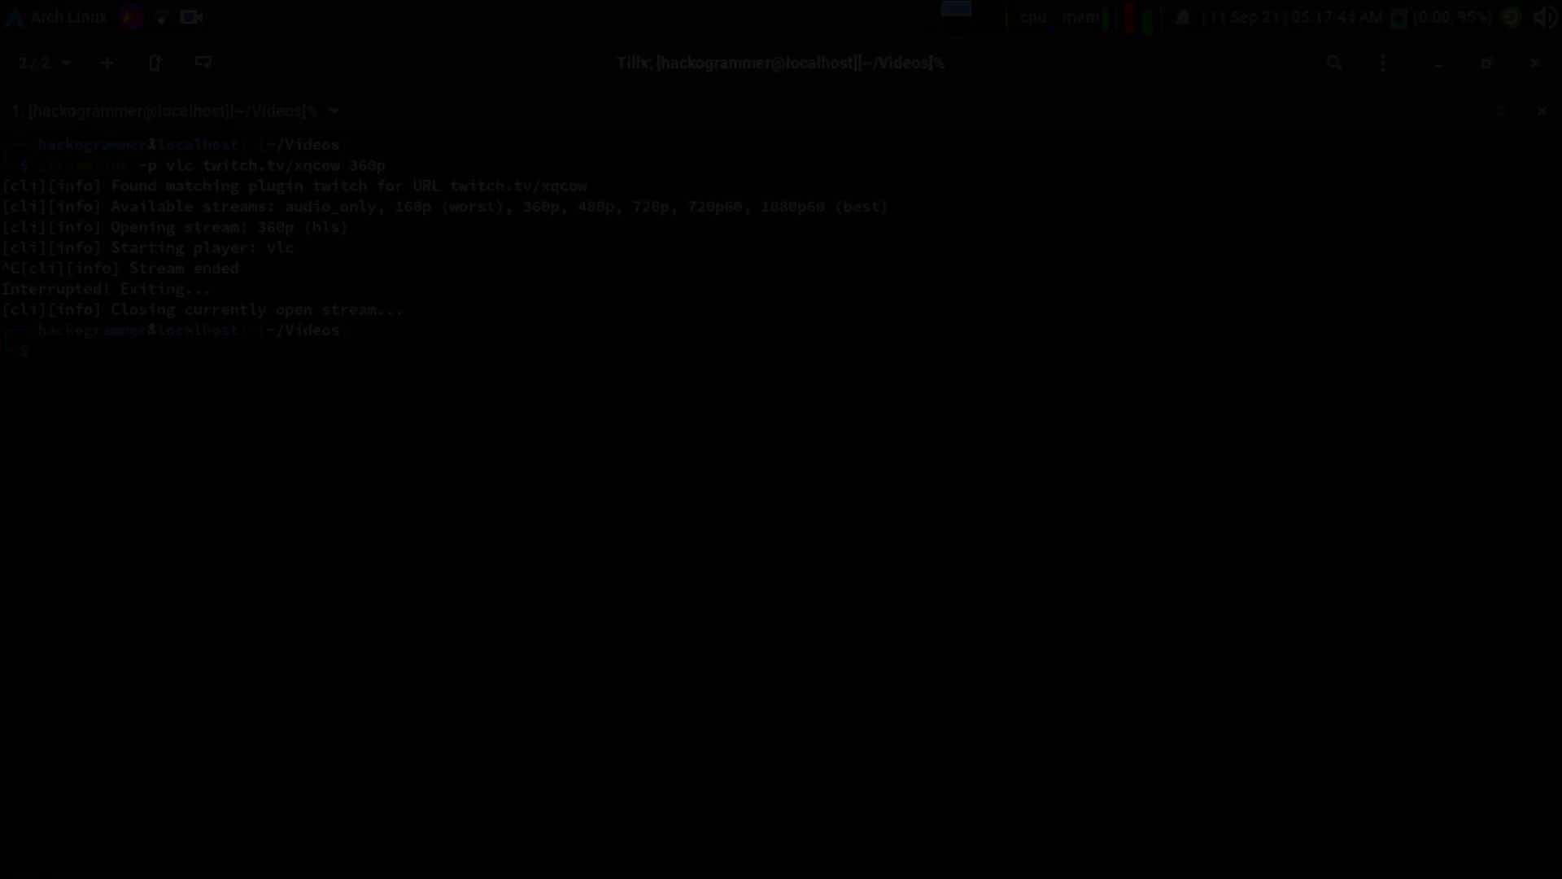